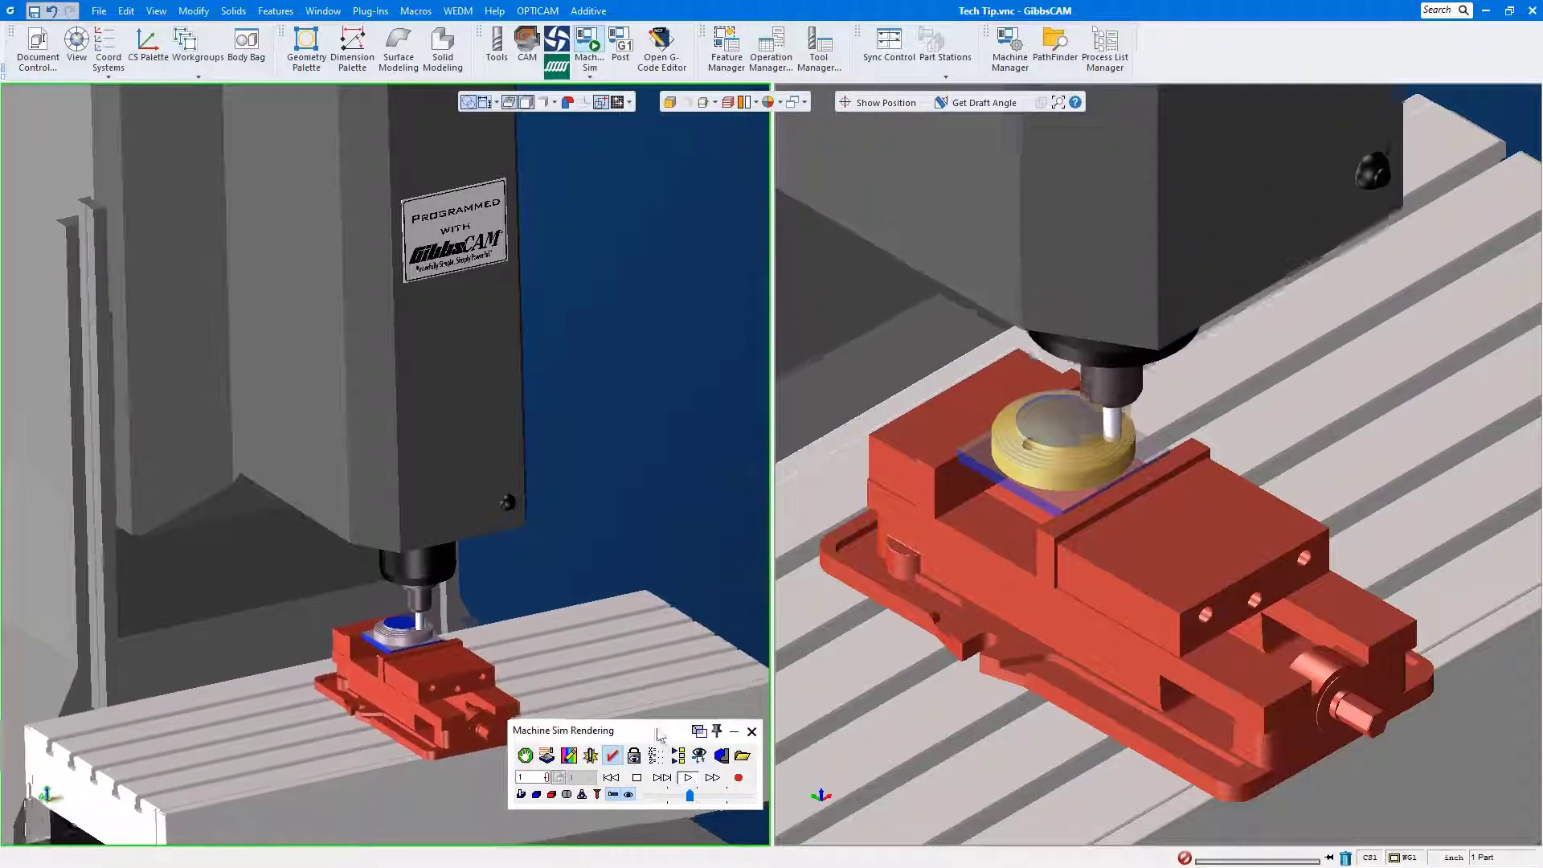
Step: Open the SolidWorks part file Tech Tip 1 from the Tech Tip folder
click(99, 10)
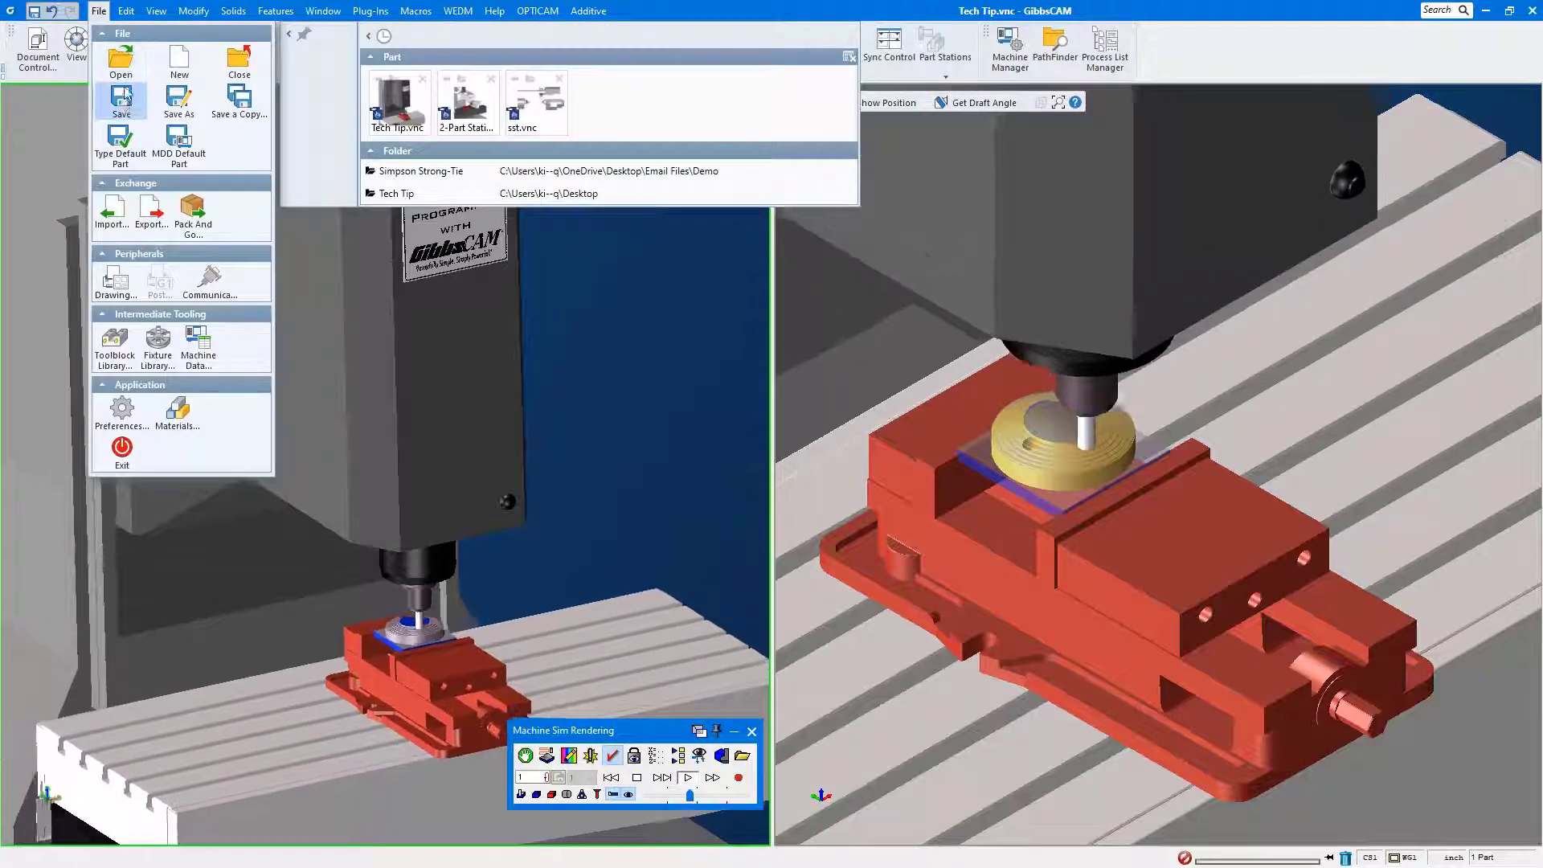
click(121, 58)
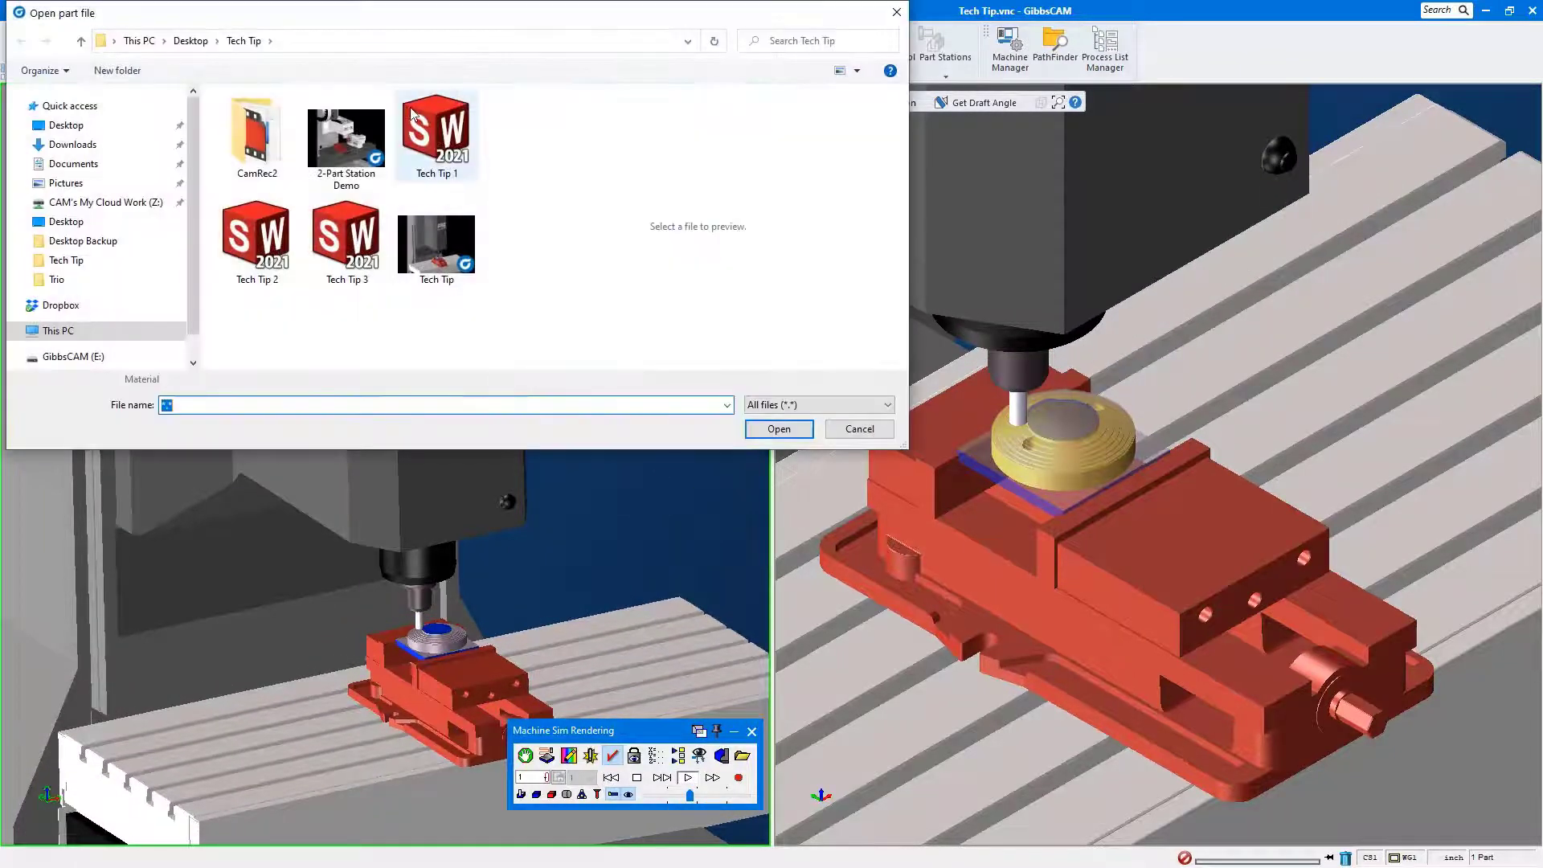
click(437, 133)
click(786, 438)
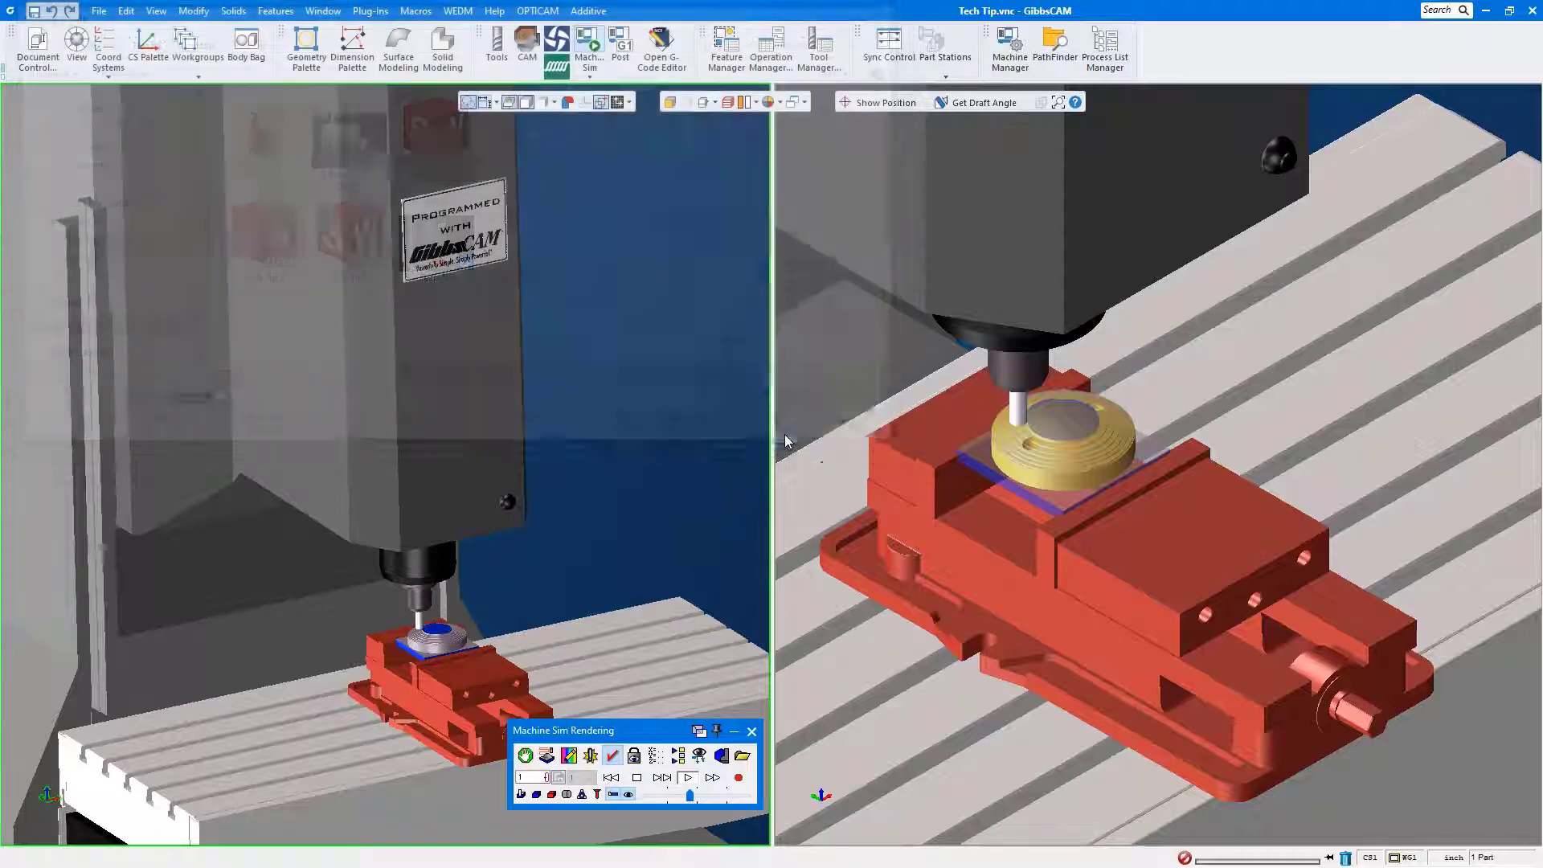
click(770, 465)
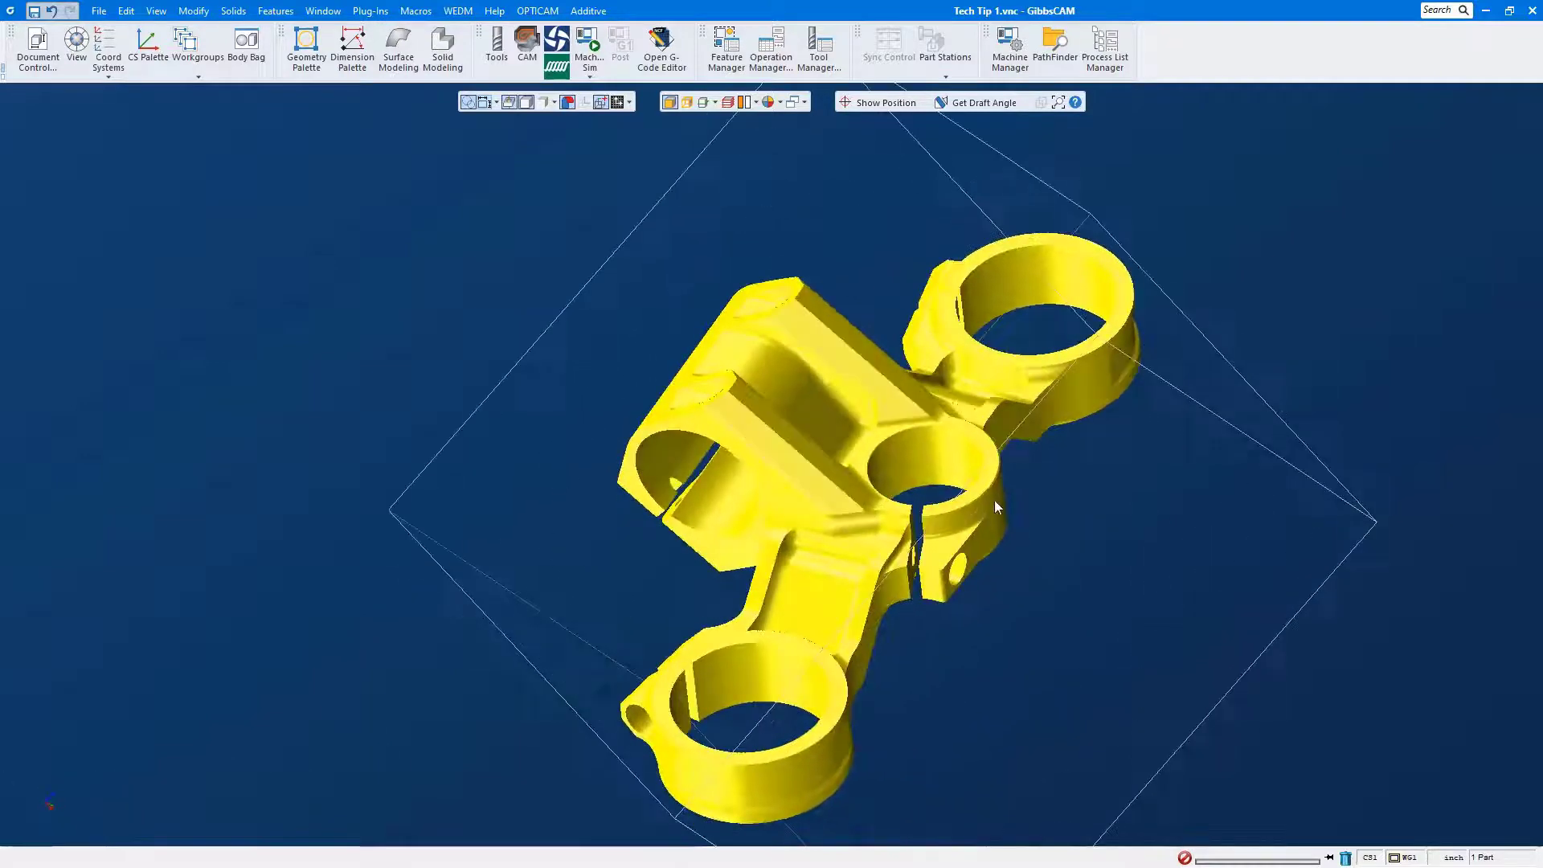
Step: Align the imported body to the coordinate system using the flat ring face around its central bore
click(988, 482)
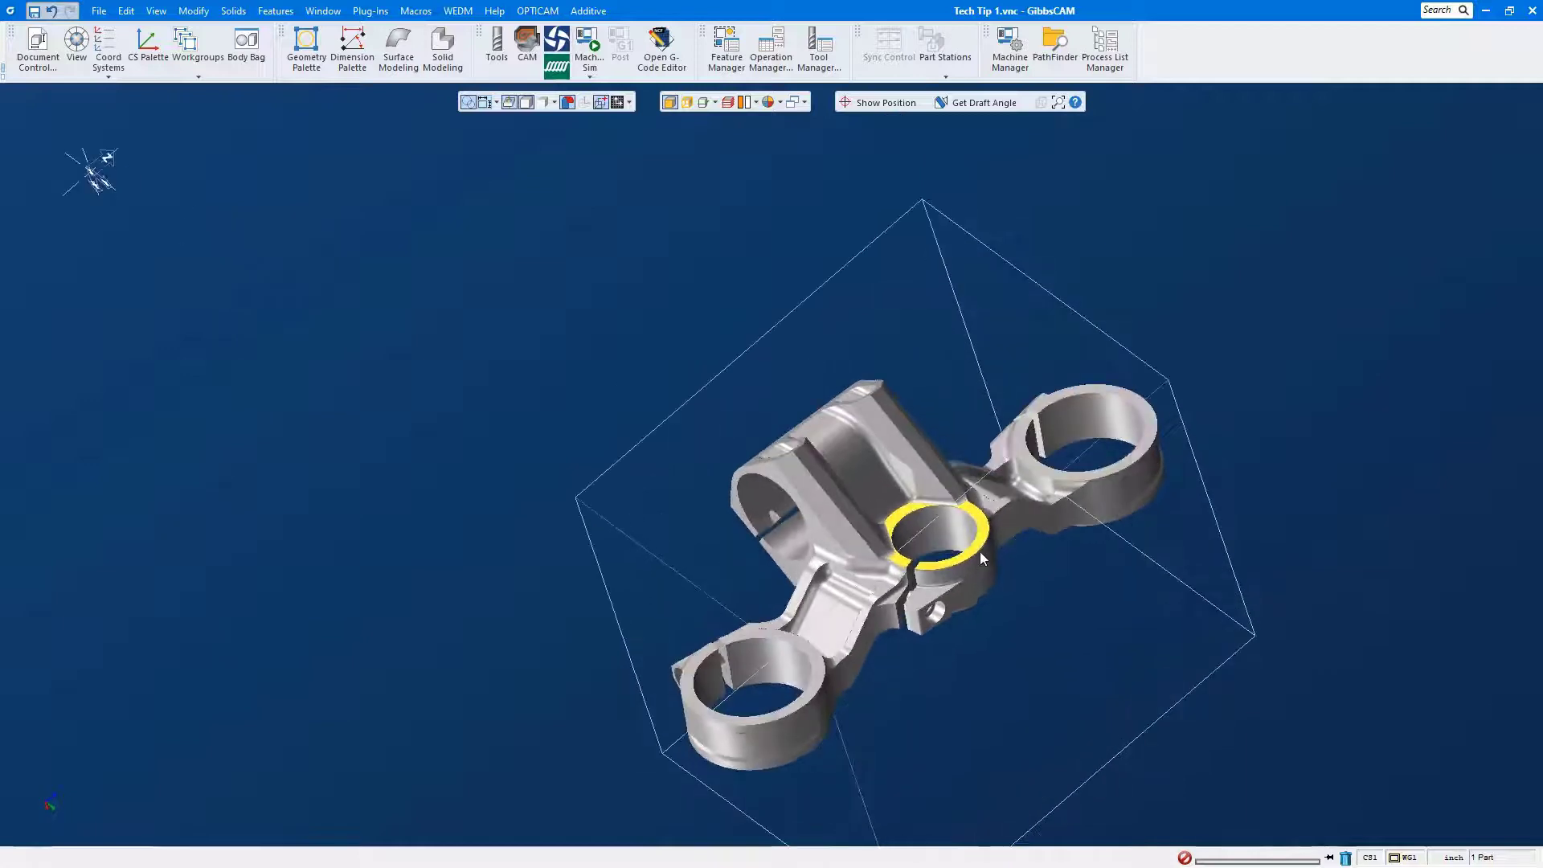
right_click(980, 543)
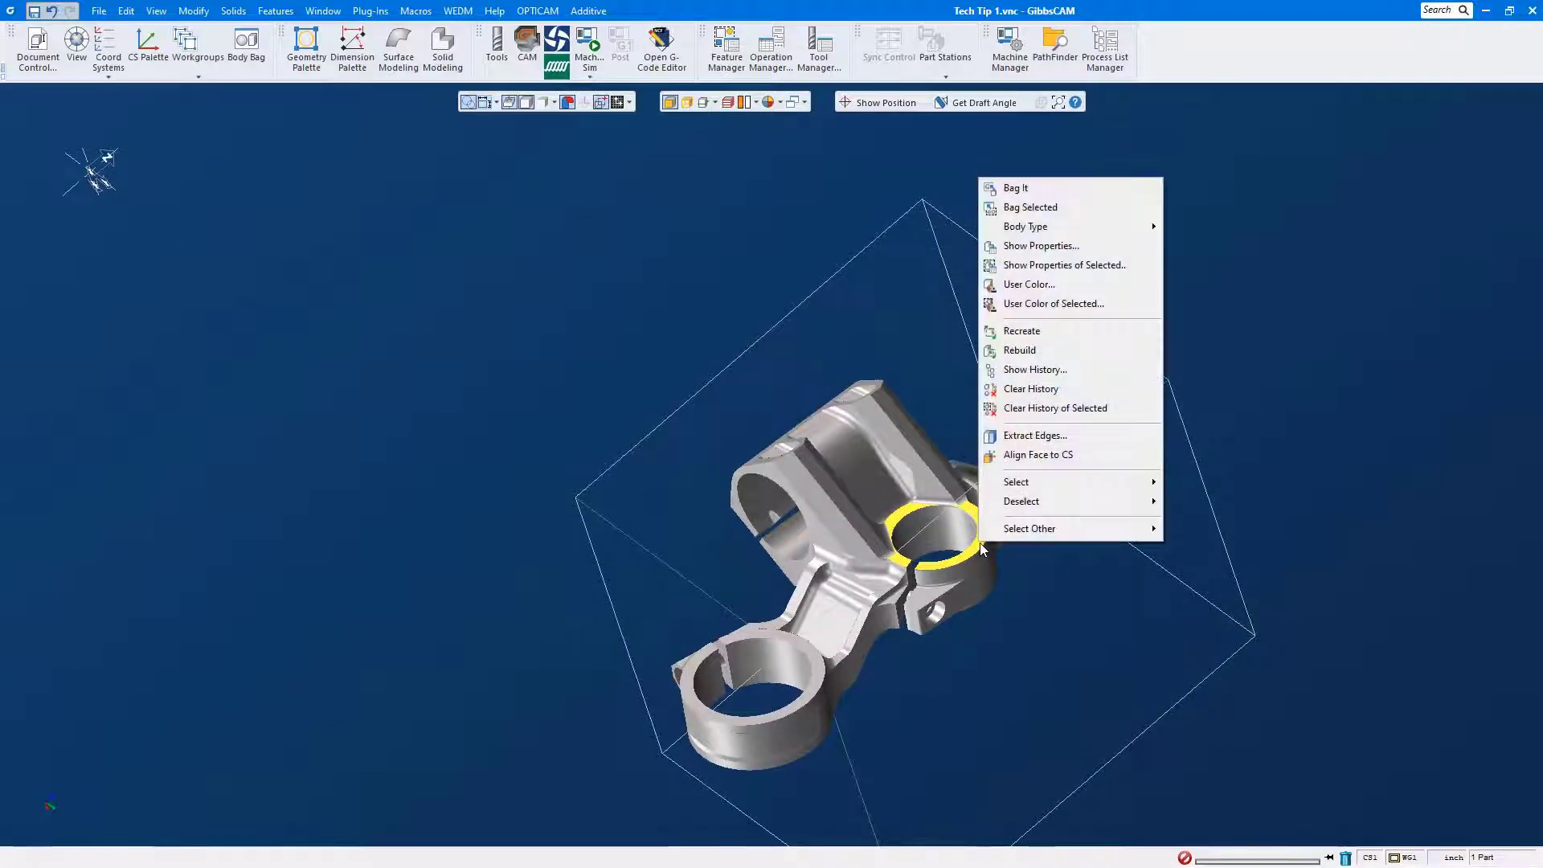
click(1031, 464)
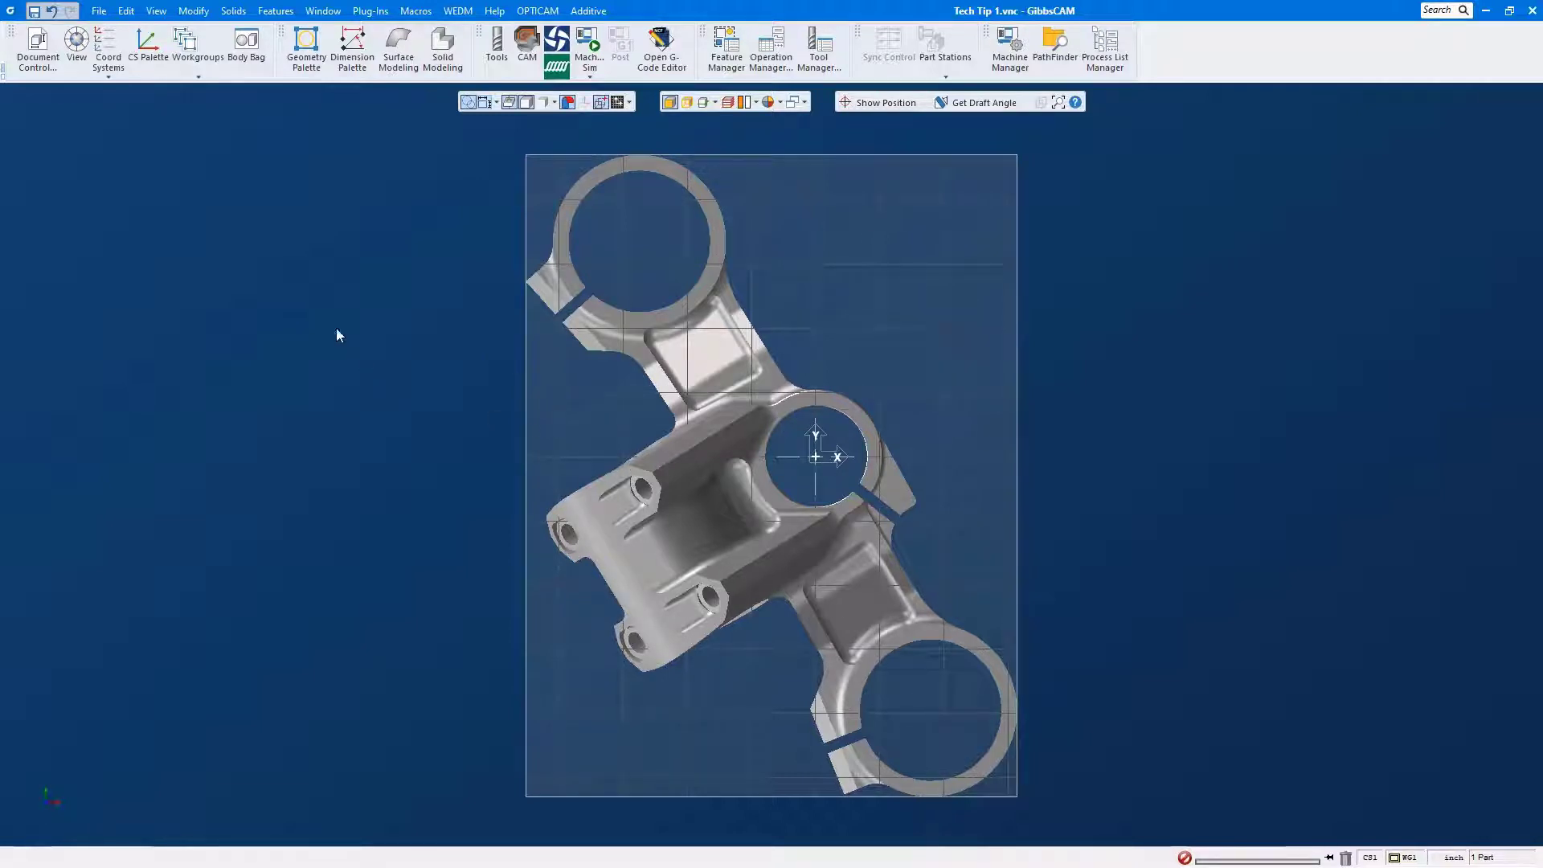
Step: Create a new user coordinate system alongside the XY plane, with the coordinate system alignment tools available
click(112, 45)
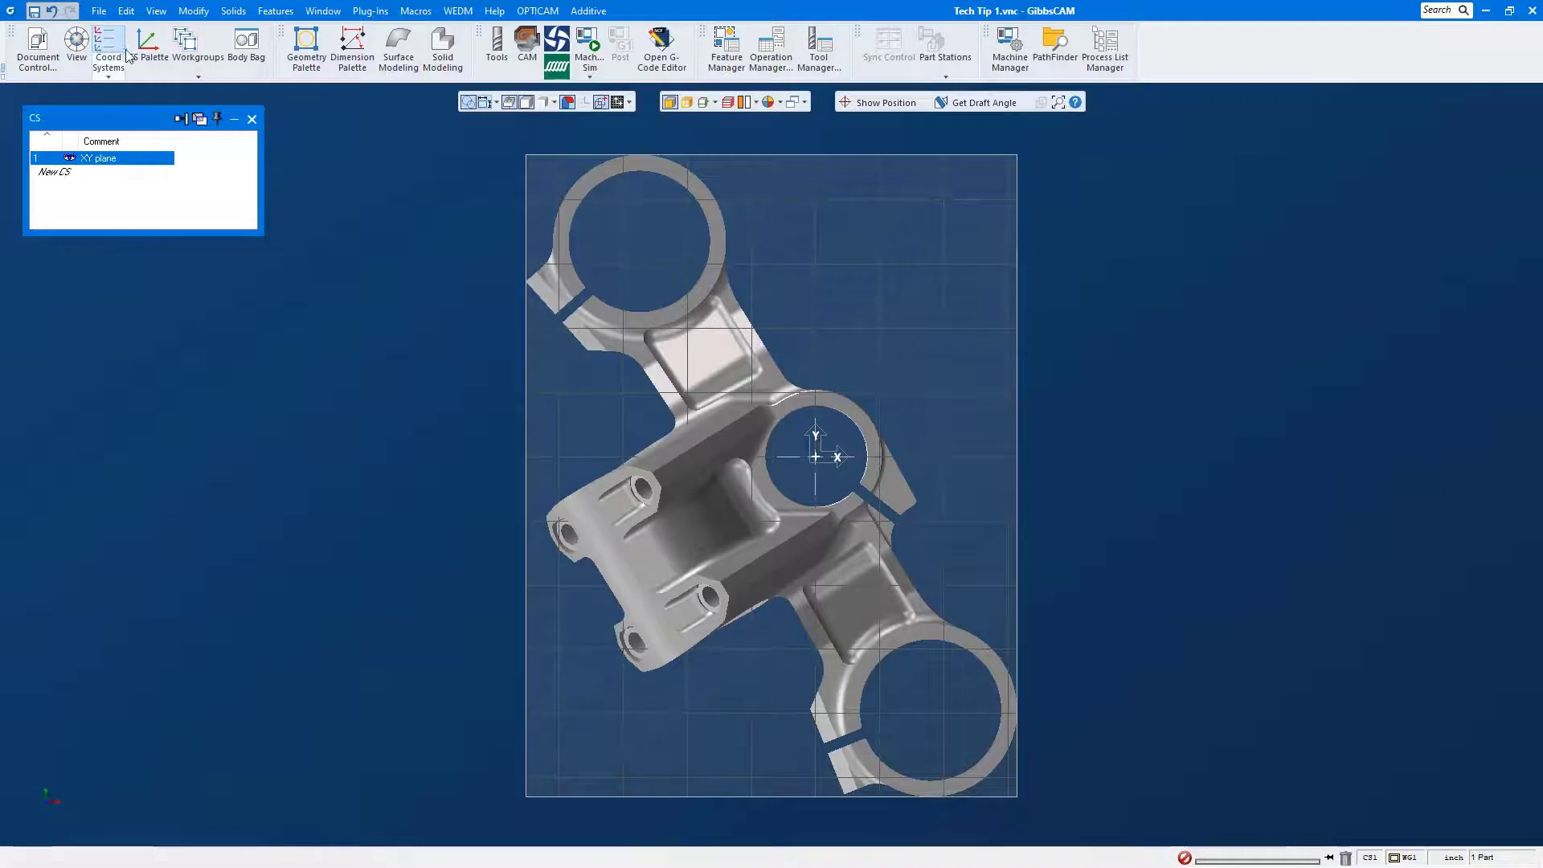
click(147, 44)
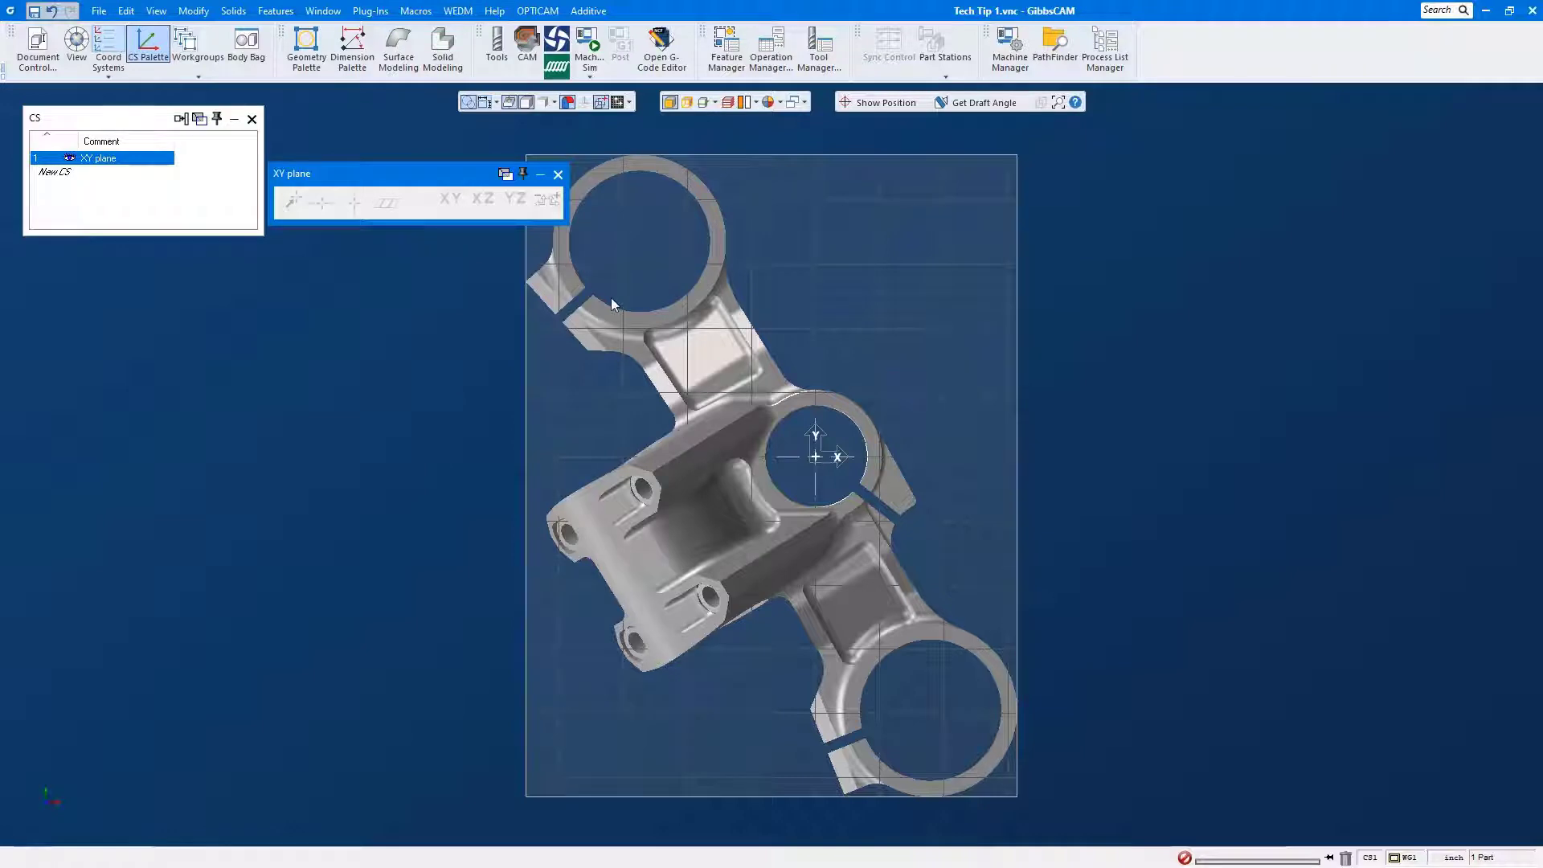
click(80, 174)
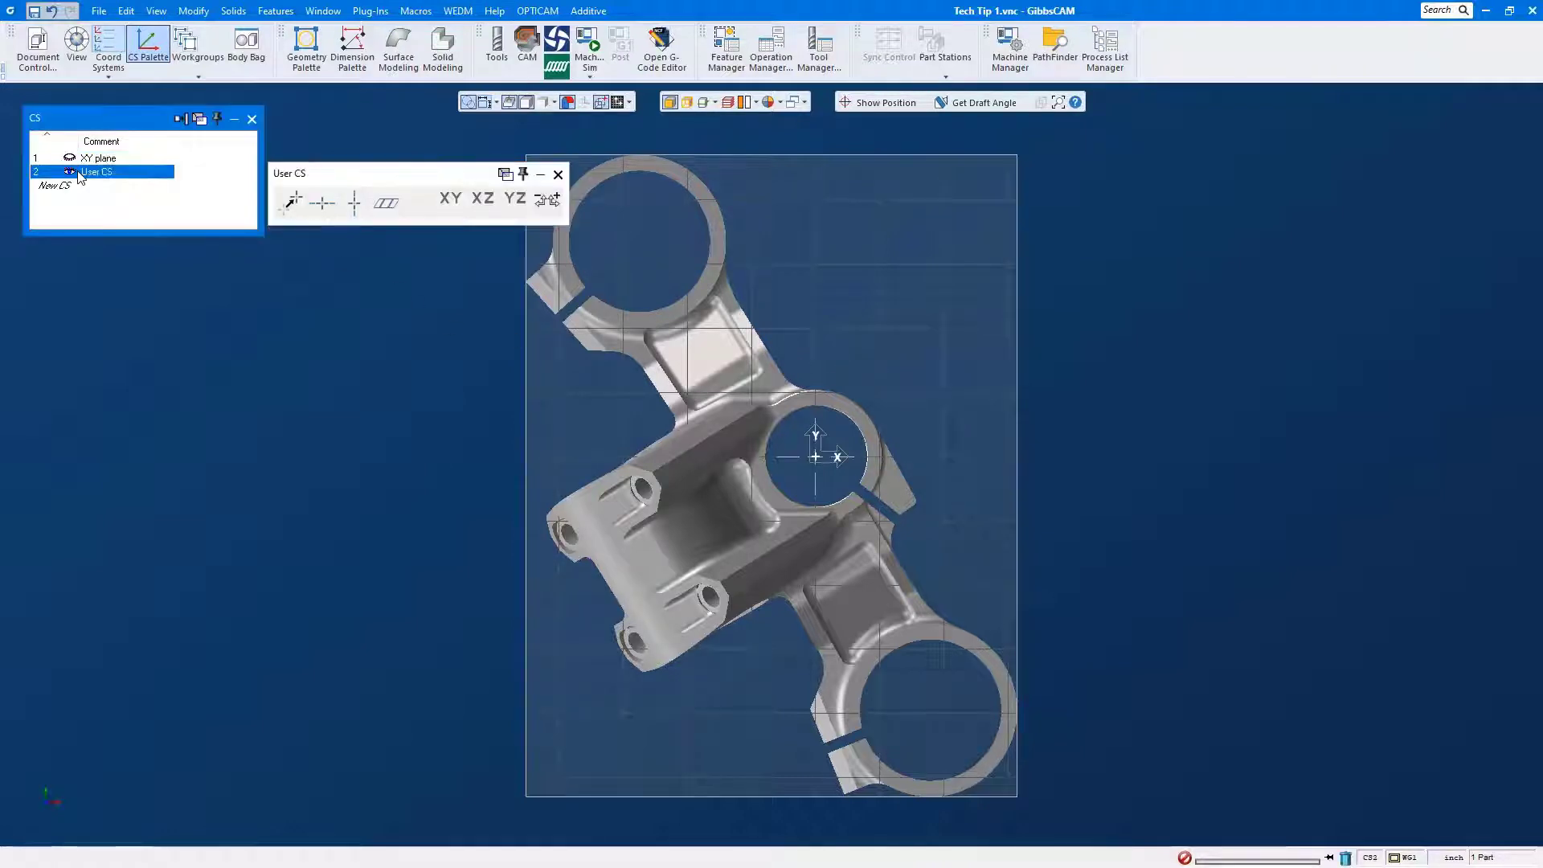
Step: Align the user coordinate system's H axis with the straight lower edge of the arm beside the central bore, showing body edges only for the selection
middle_drag(924, 339, 934, 527)
scroll(933, 527, up, 4)
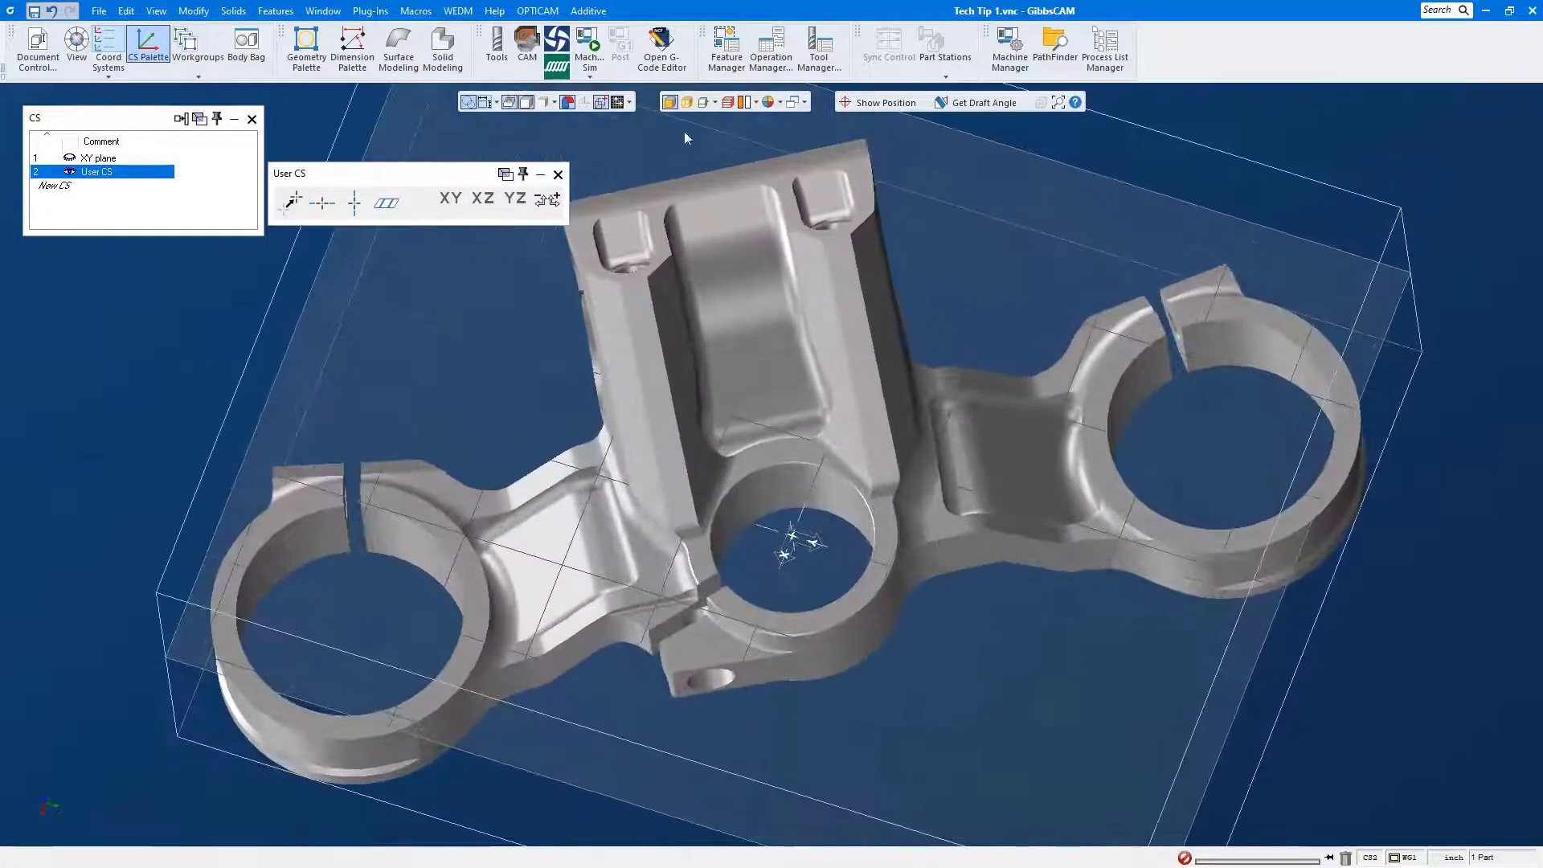
click(688, 103)
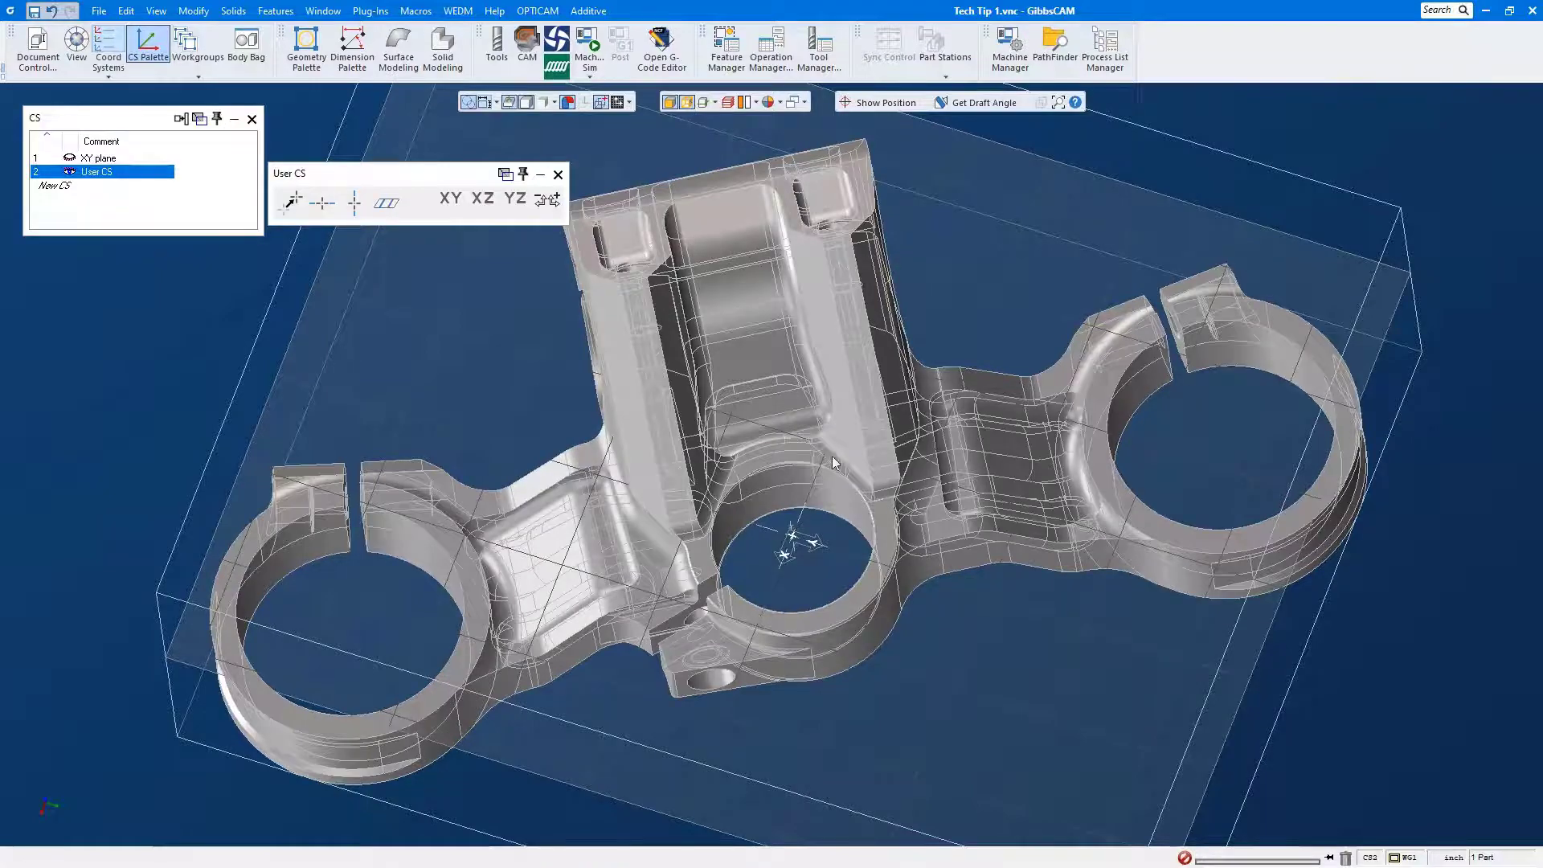
scroll(955, 566, up, 5)
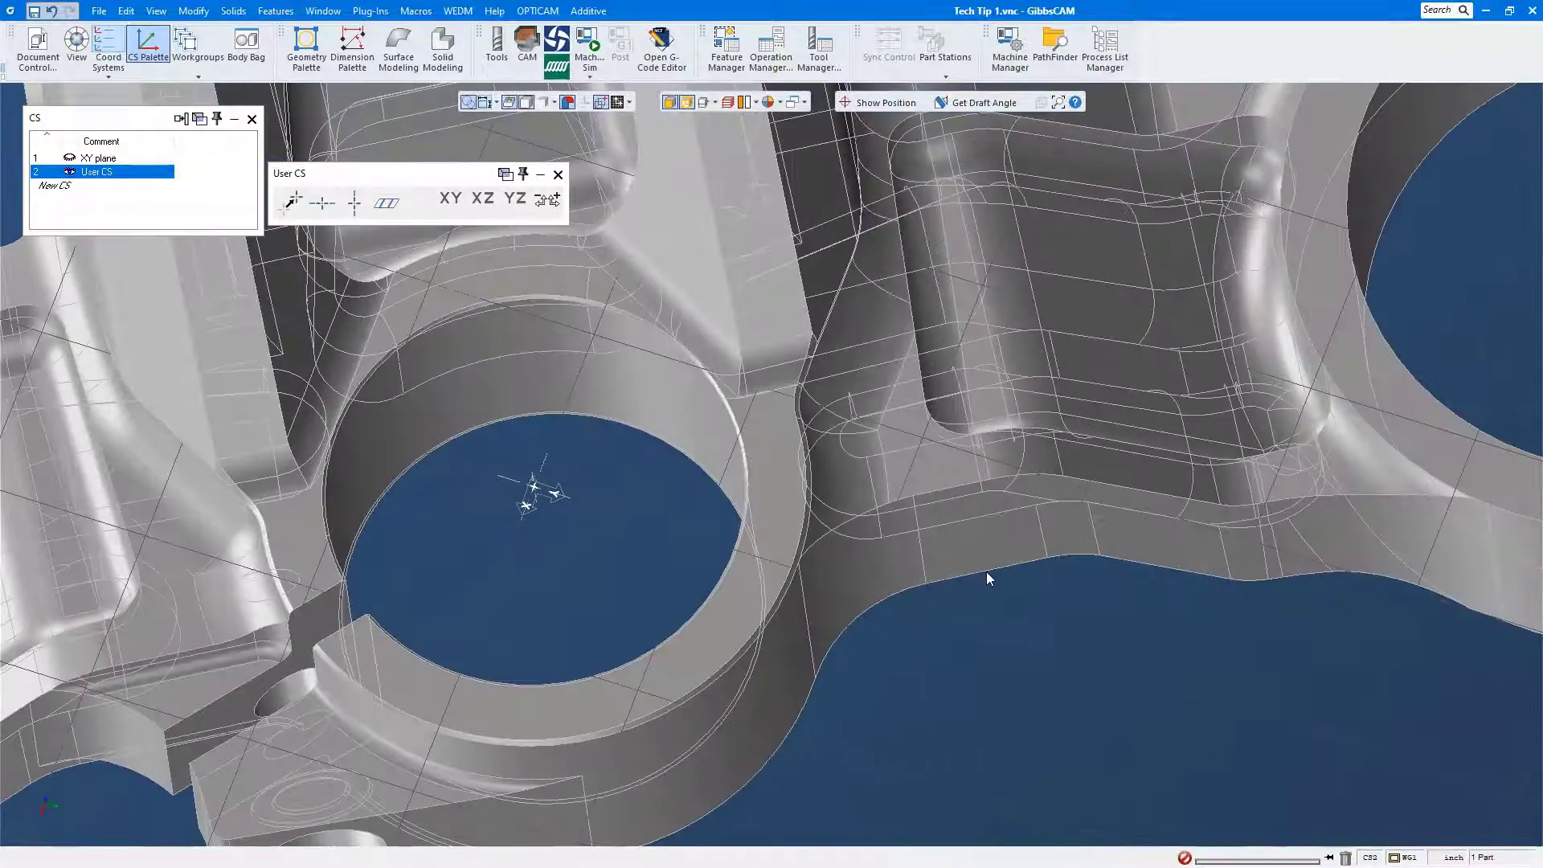
scroll(986, 571, down, 3)
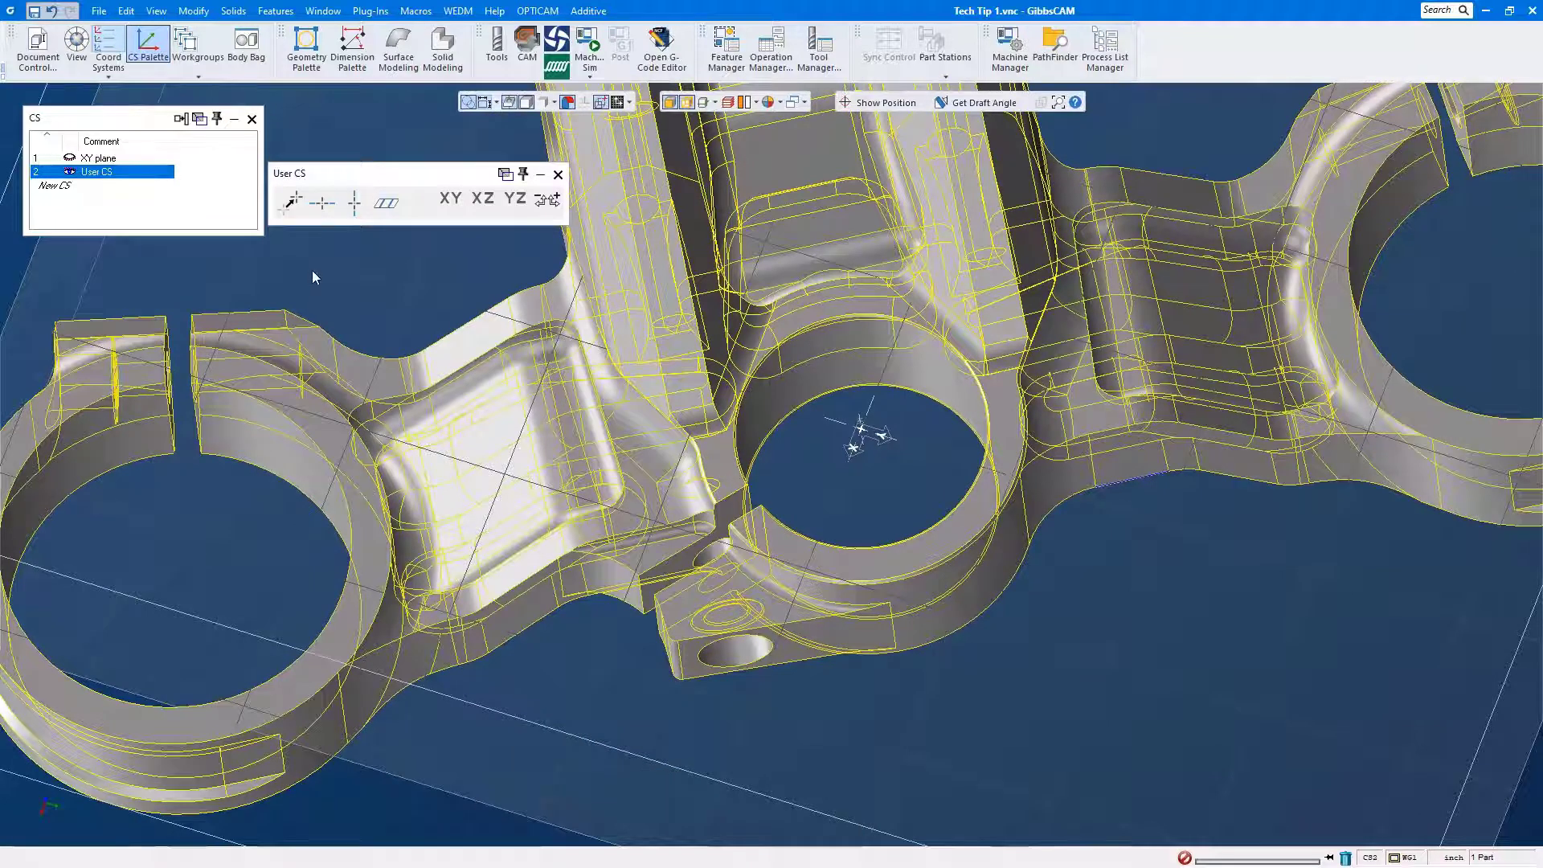
click(326, 205)
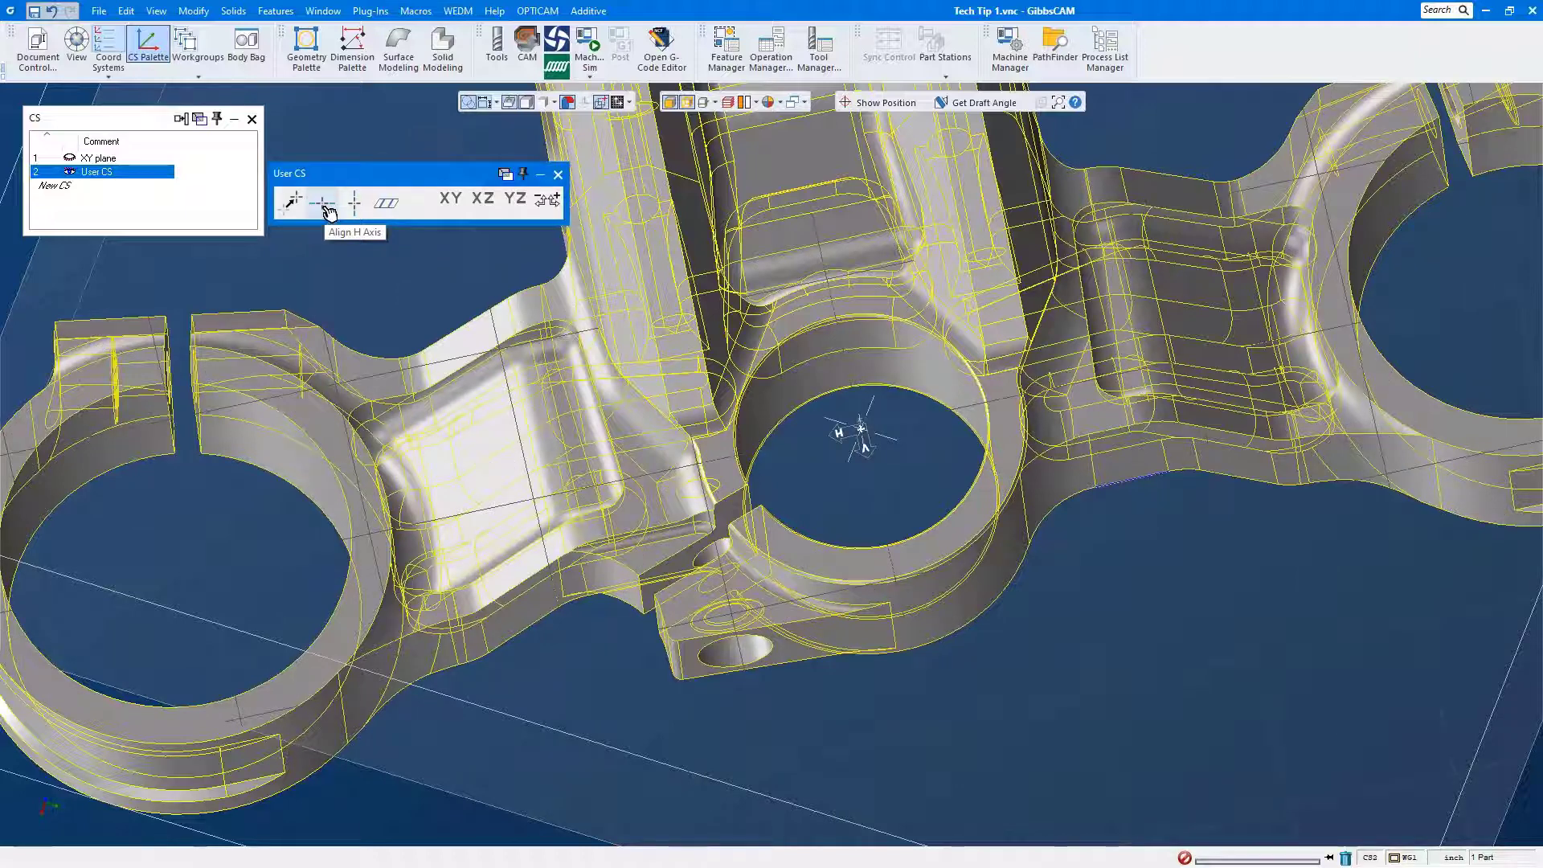
click(325, 206)
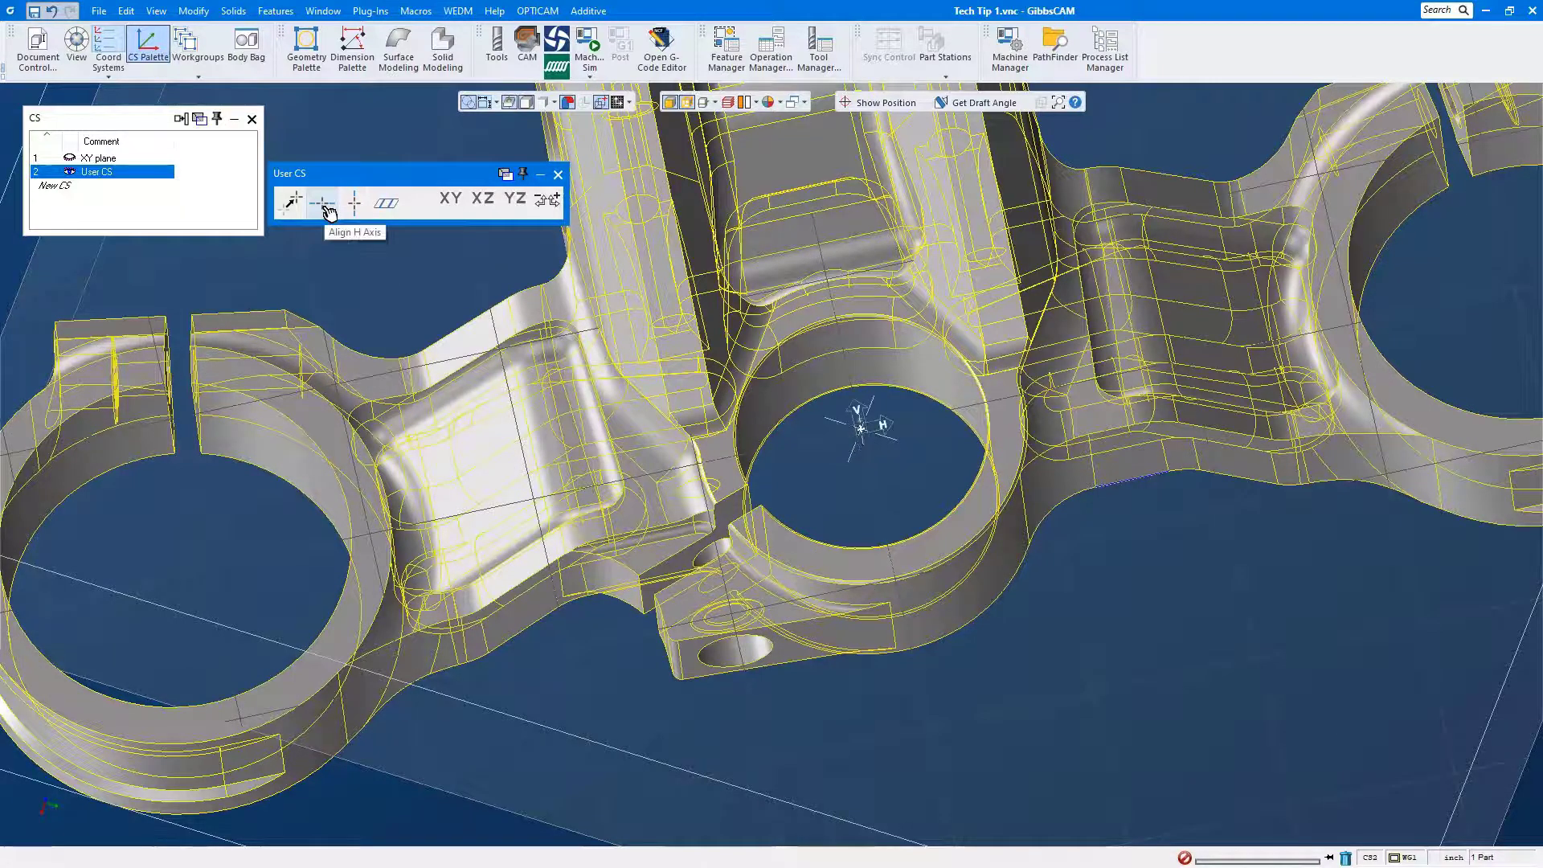
click(325, 206)
click(326, 206)
click(325, 207)
click(325, 206)
click(325, 207)
click(325, 207)
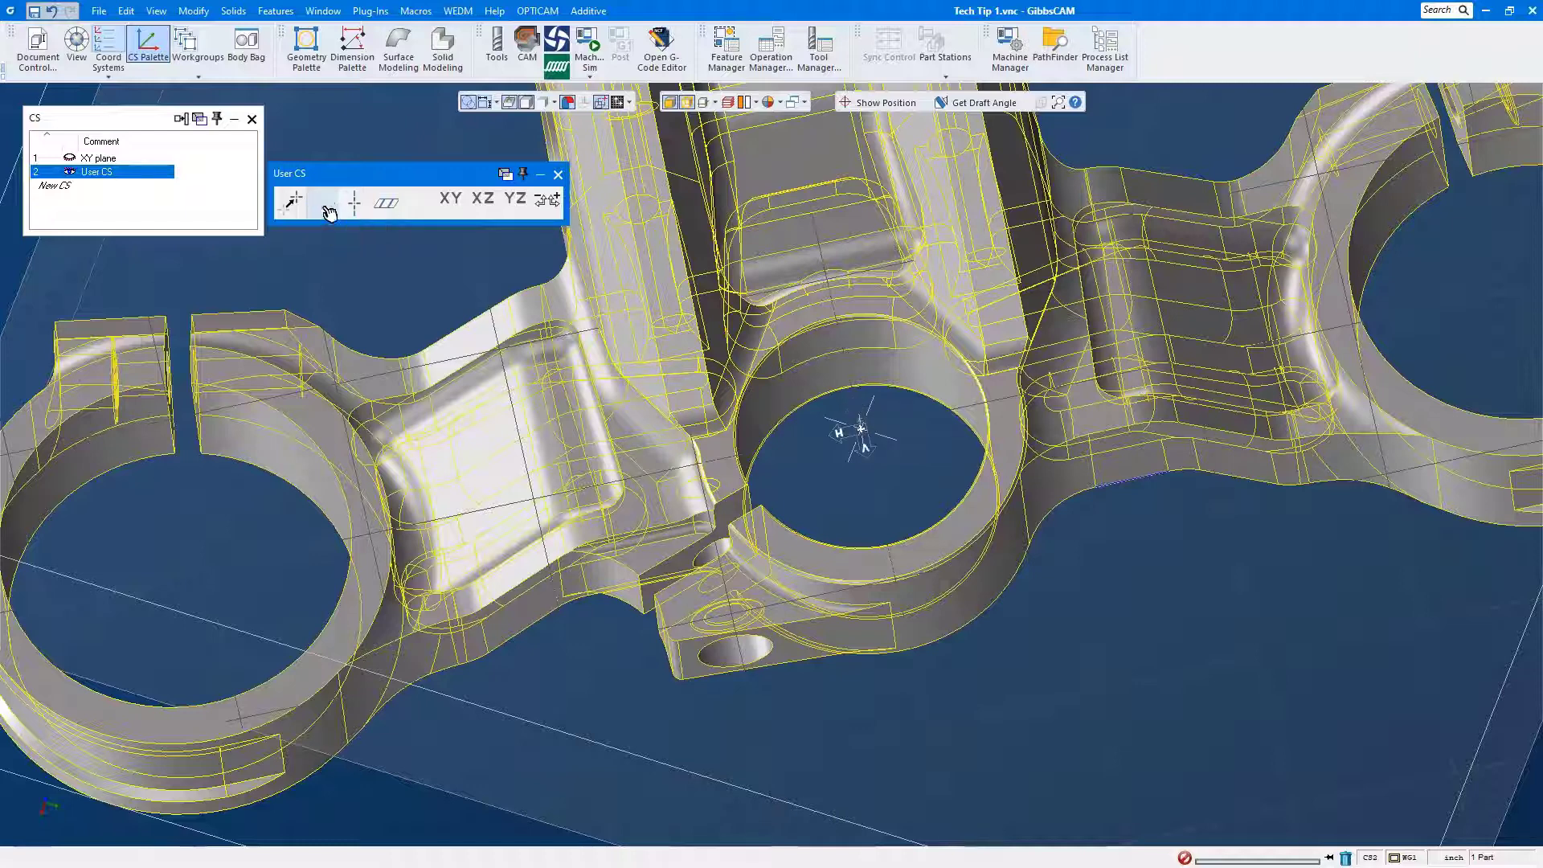
click(325, 207)
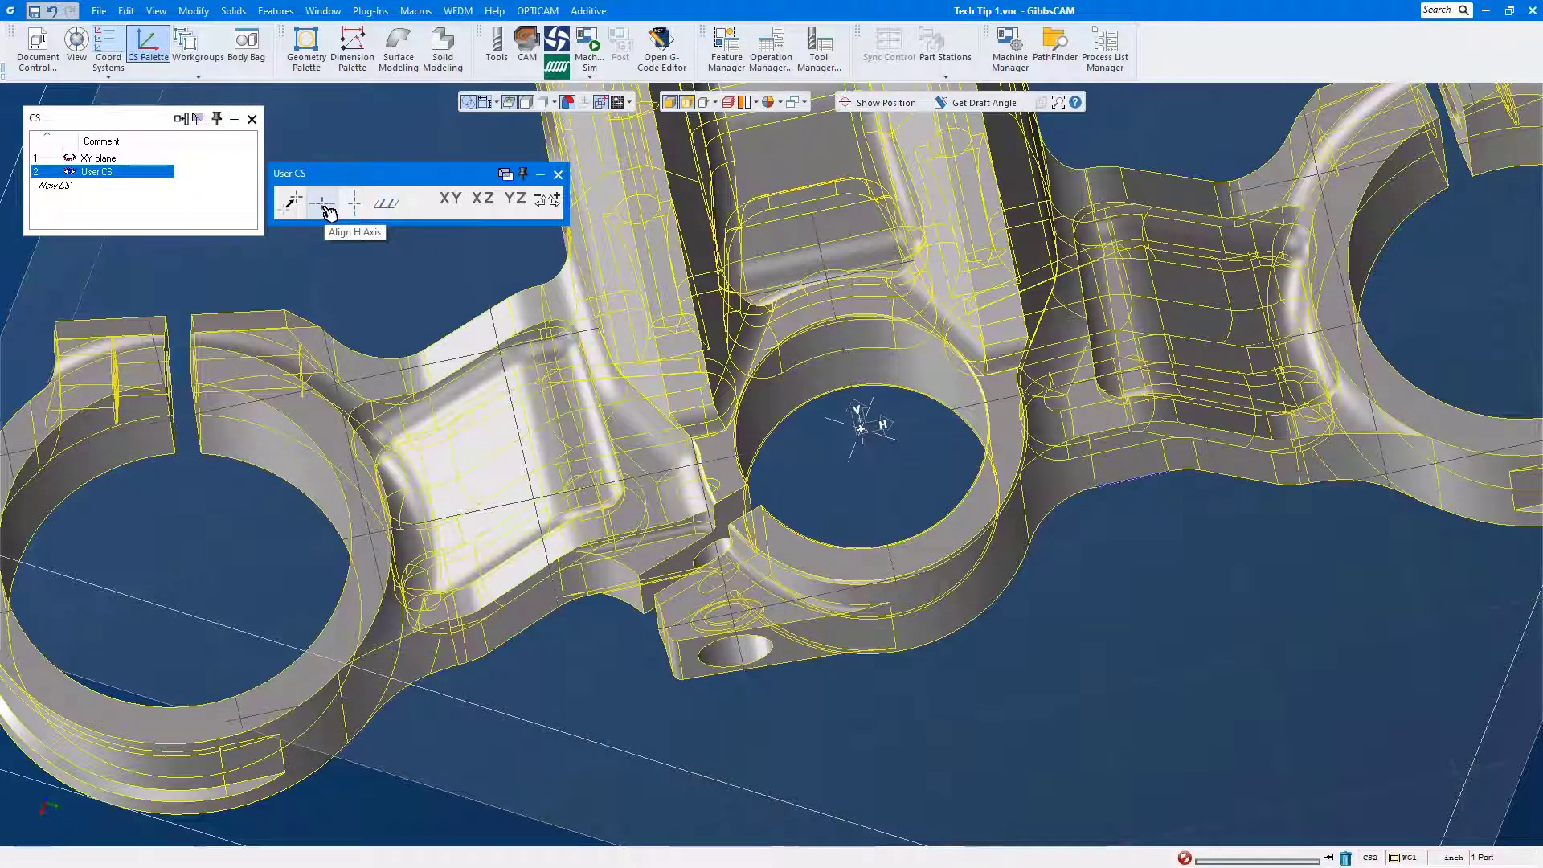
key(ctrl+h)
scroll(949, 553, down, 4)
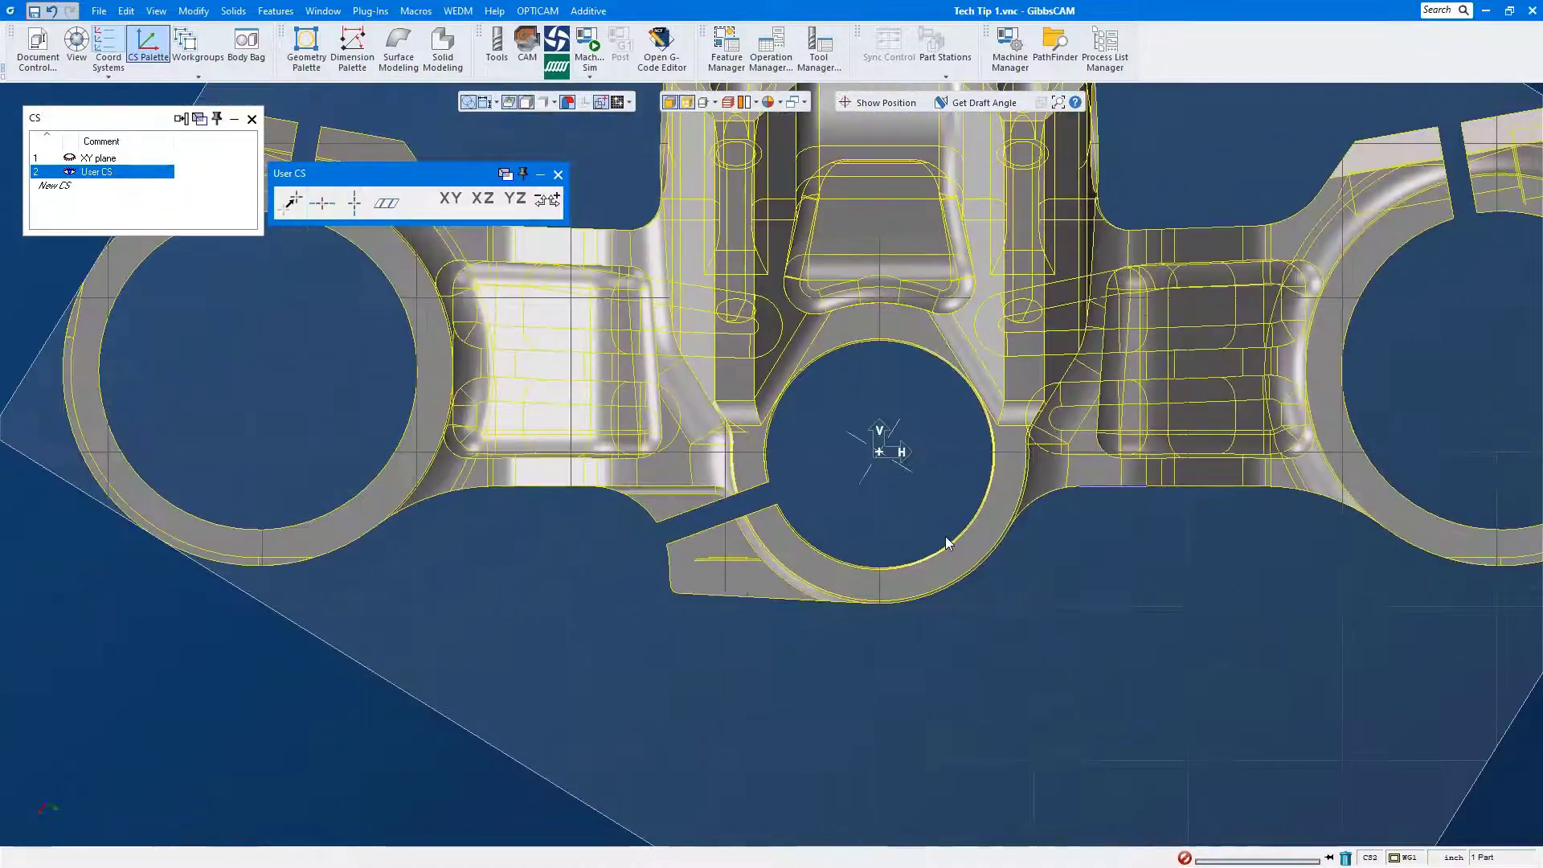
scroll(982, 645, down, 3)
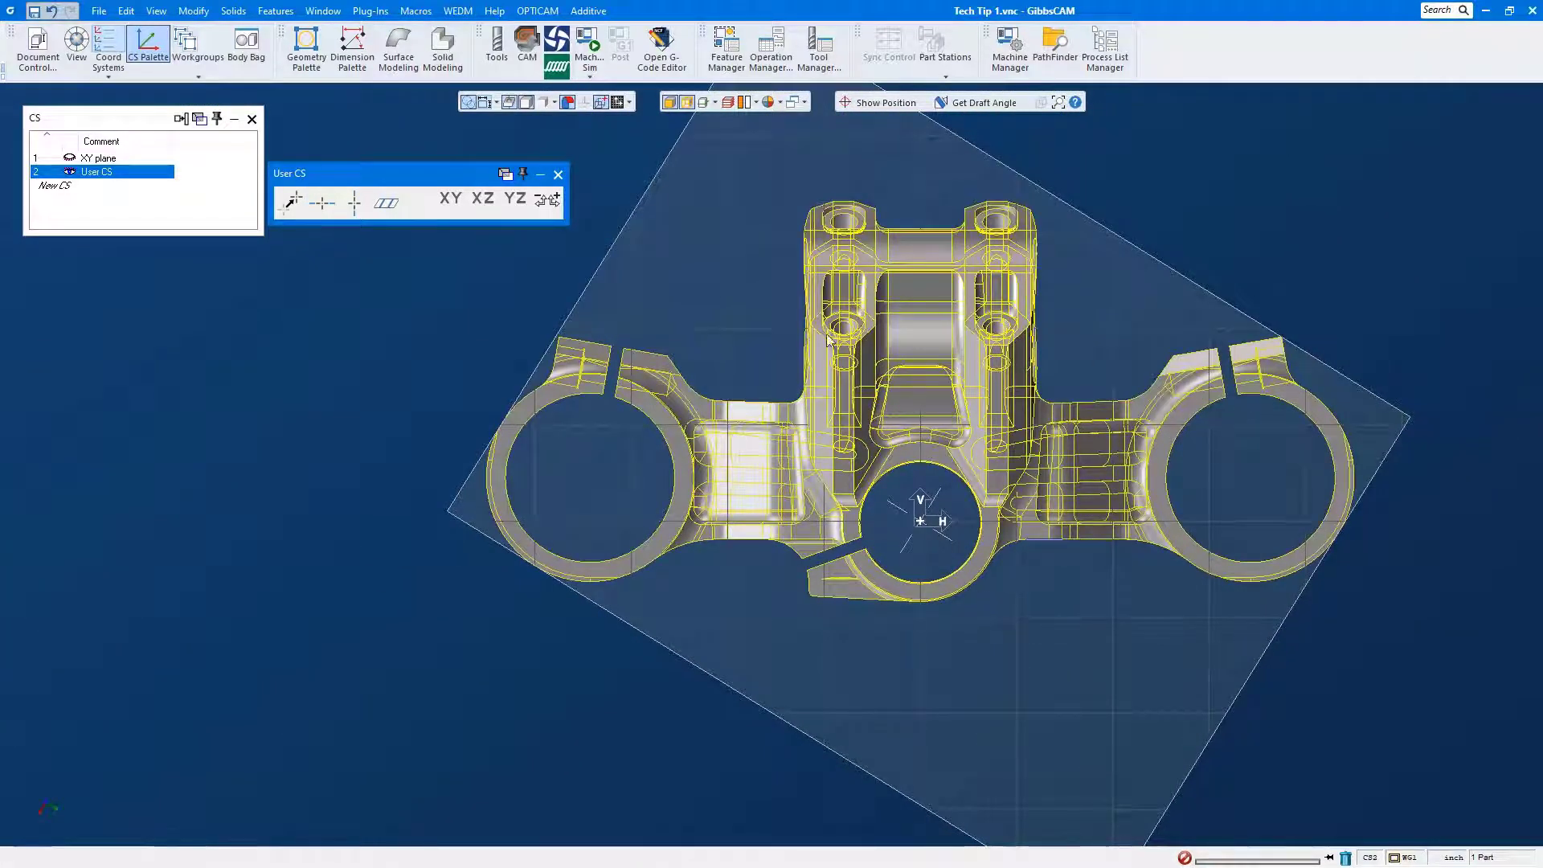
click(685, 104)
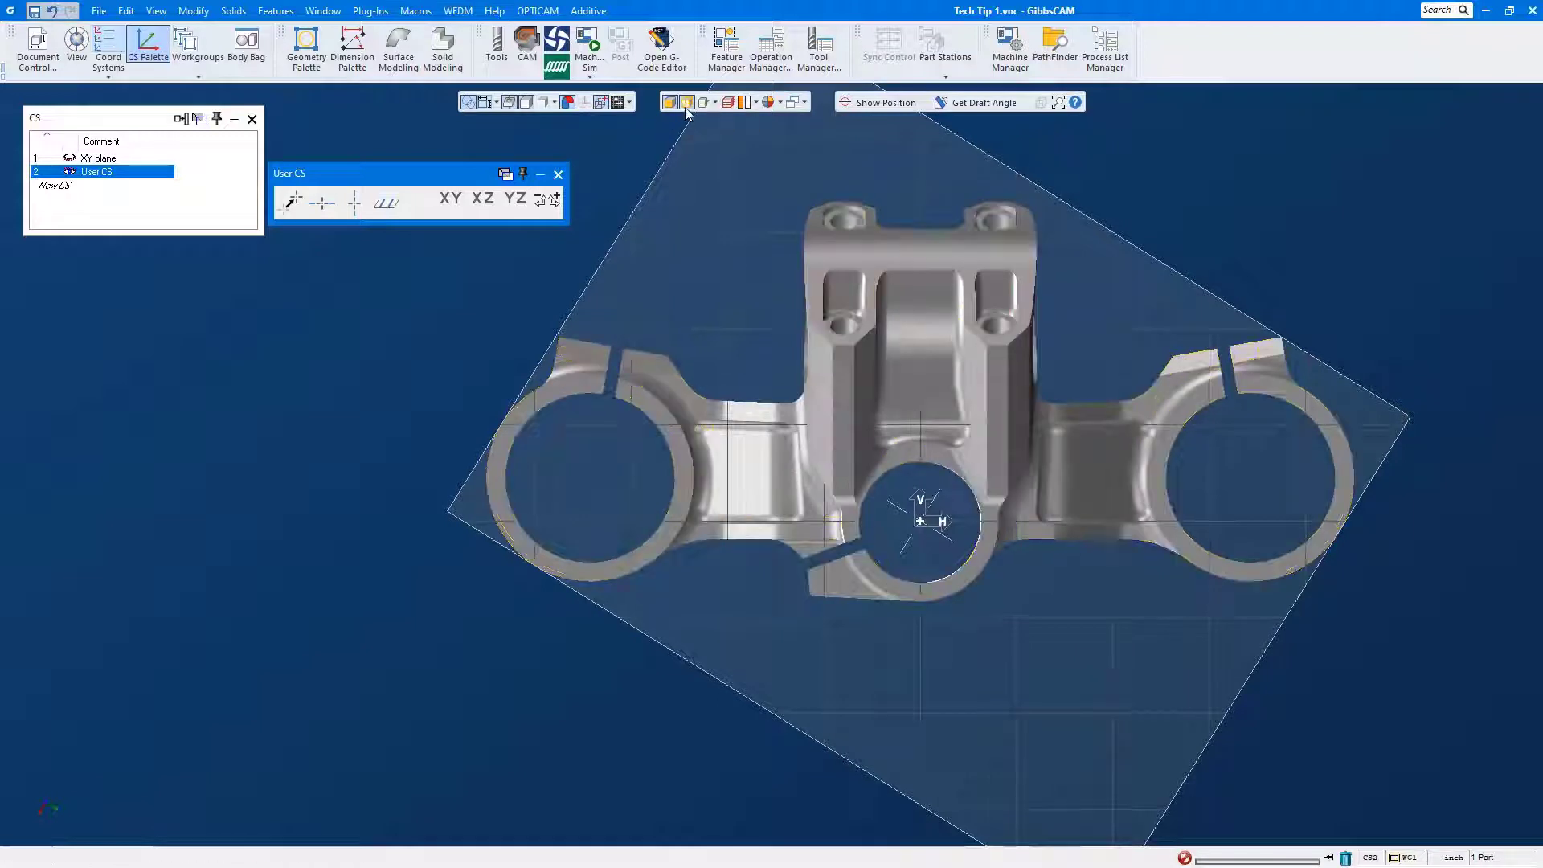
Step: Show the body's properties and assign it to the user coordinate system with Change CS (XYZ)
right_click(873, 294)
click(934, 364)
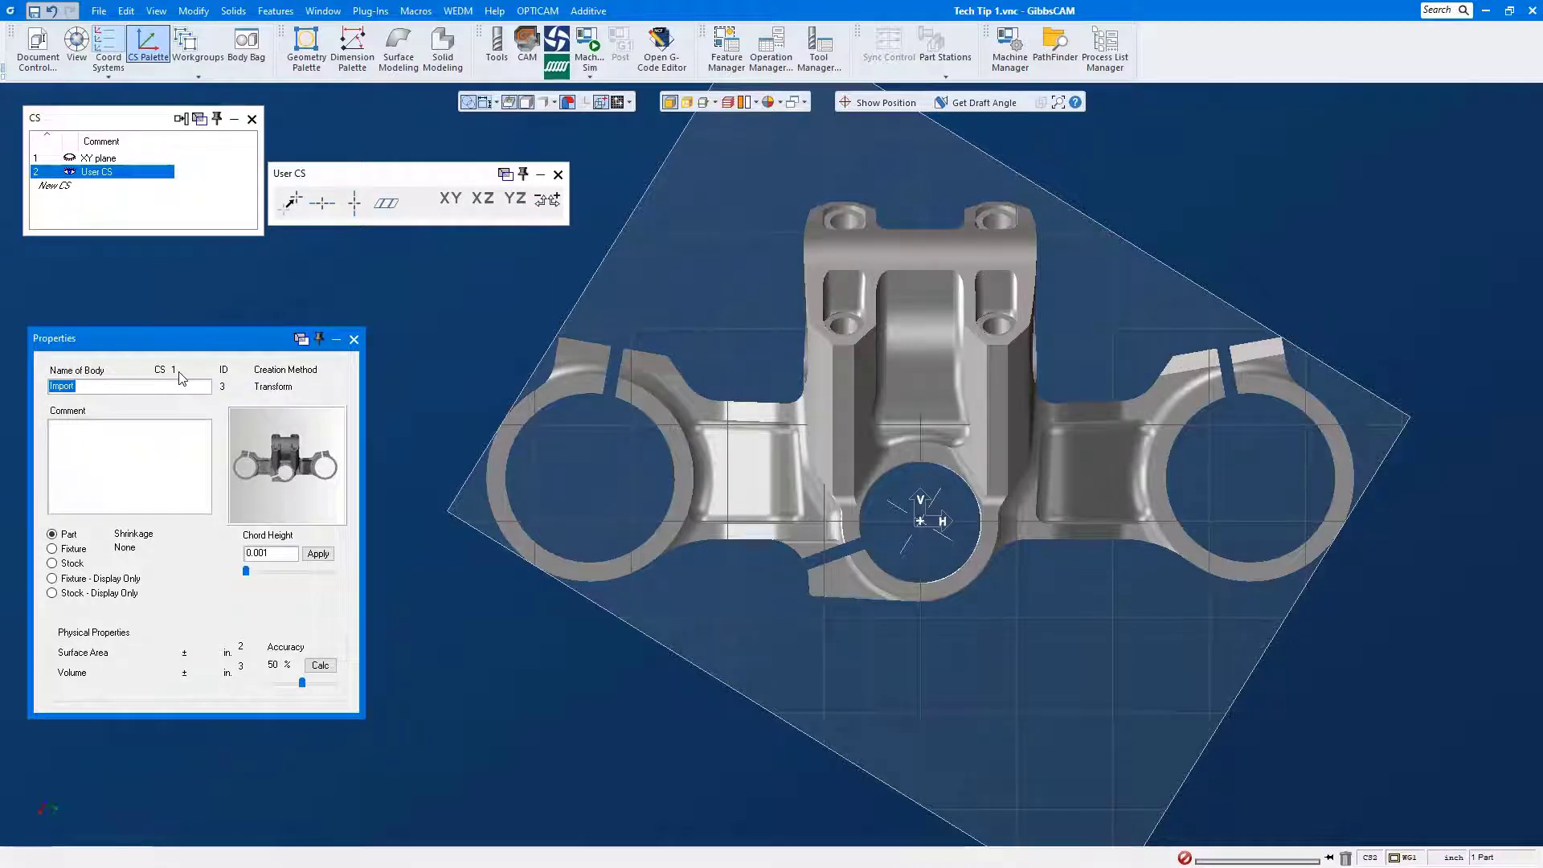
click(969, 309)
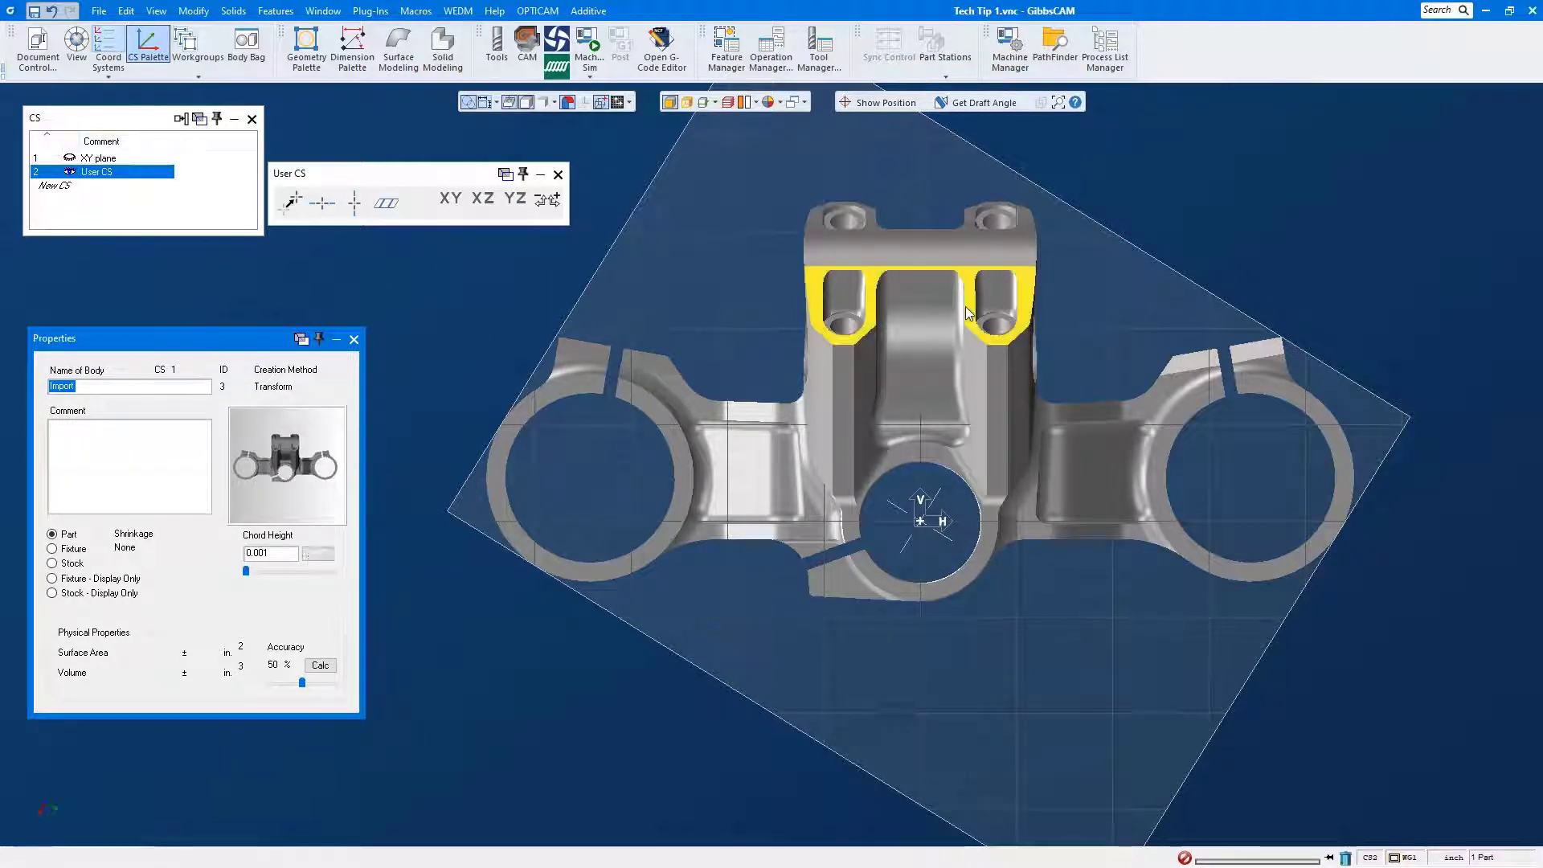
right_click(131, 121)
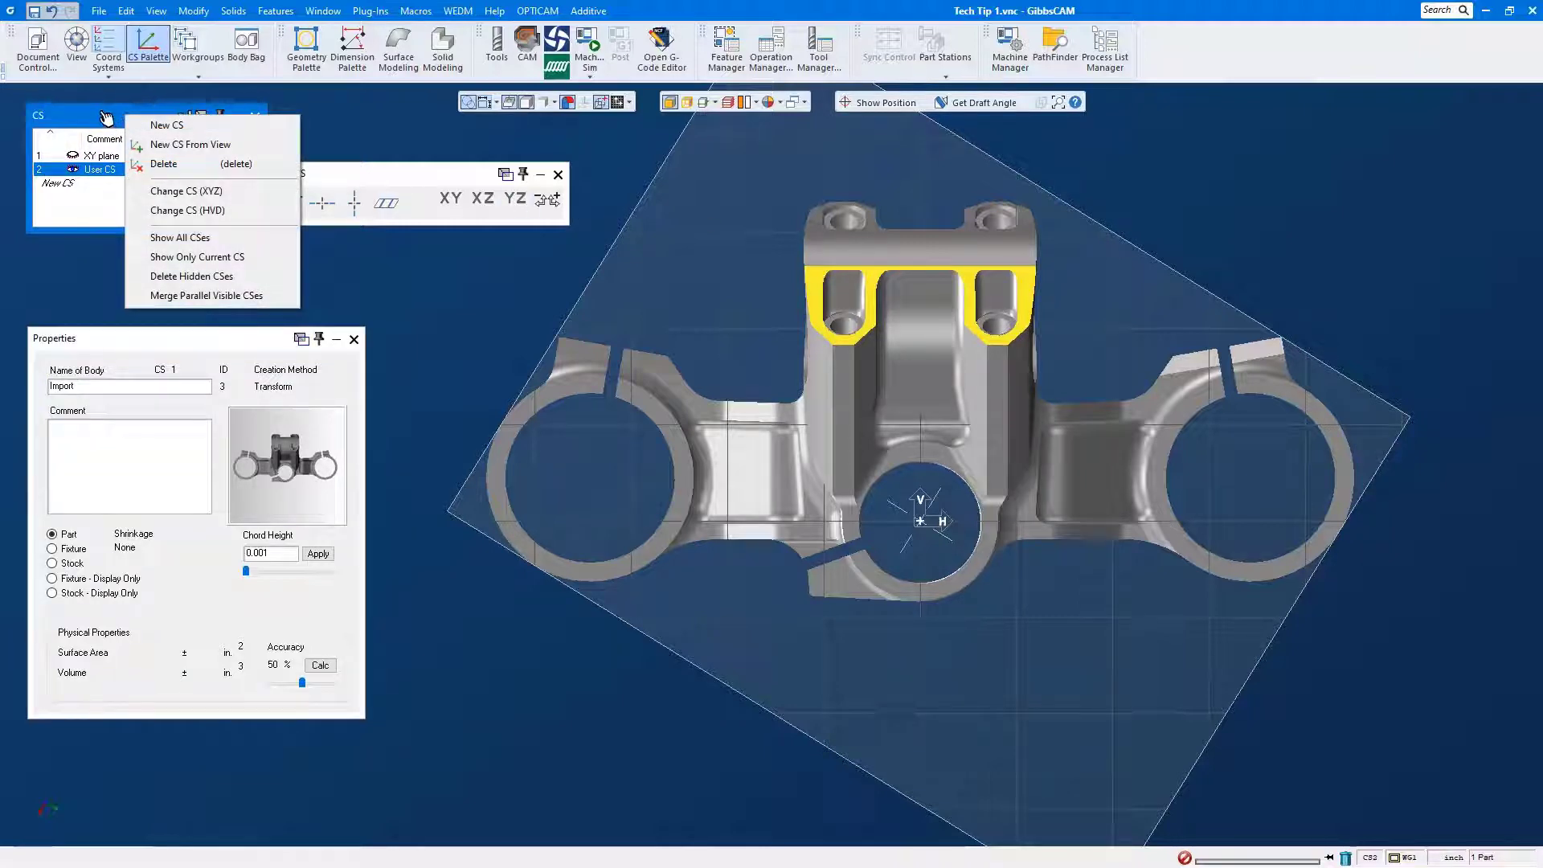
click(185, 196)
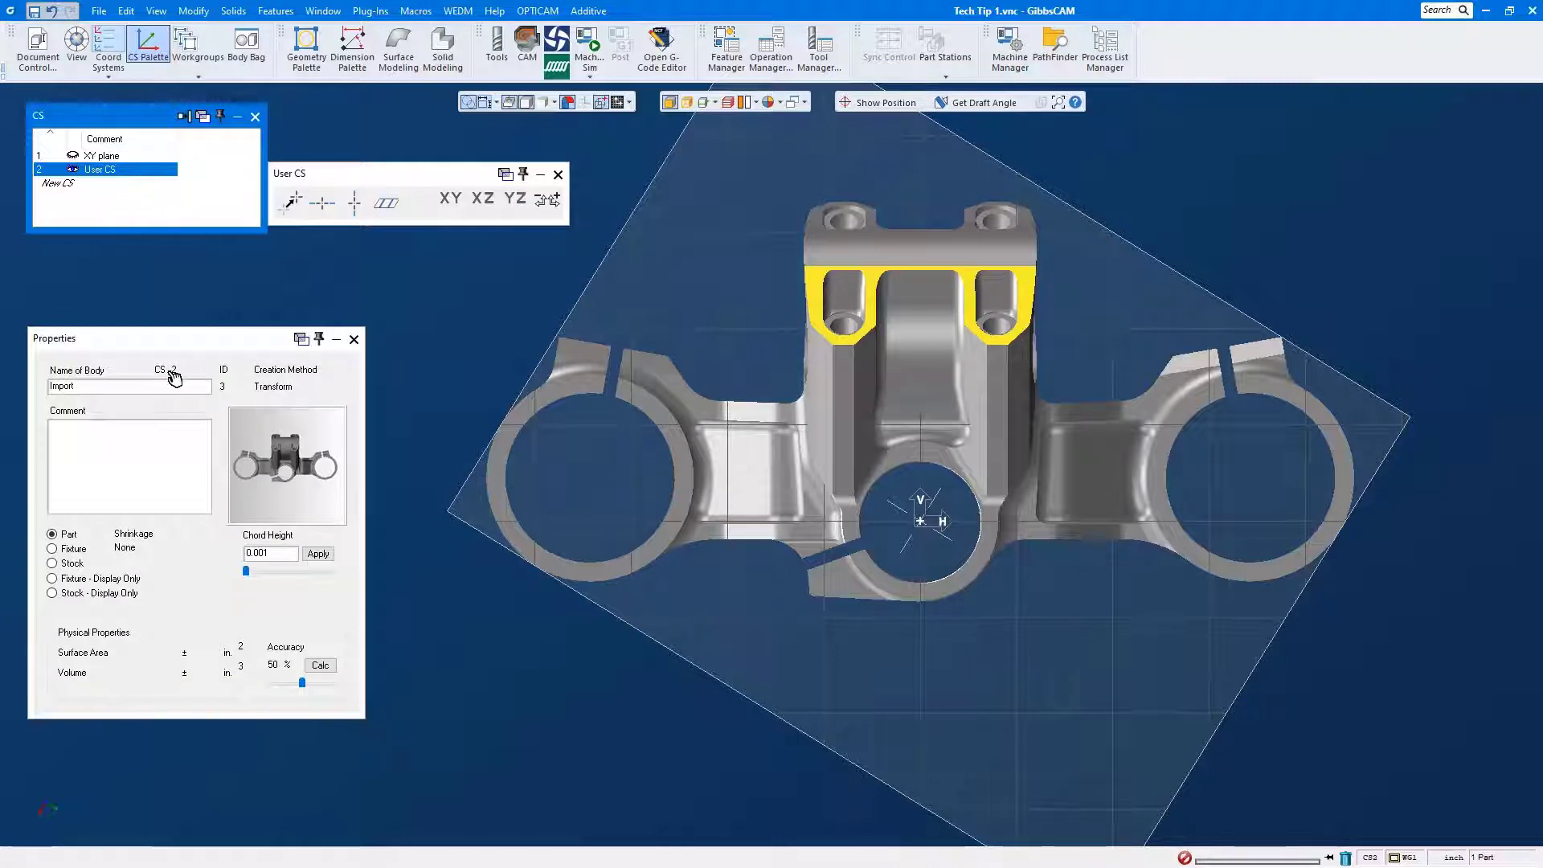
Step: Make the XY plane current and move the body onto it with Change CS (HVD), closing the body's properties
double_click(120, 156)
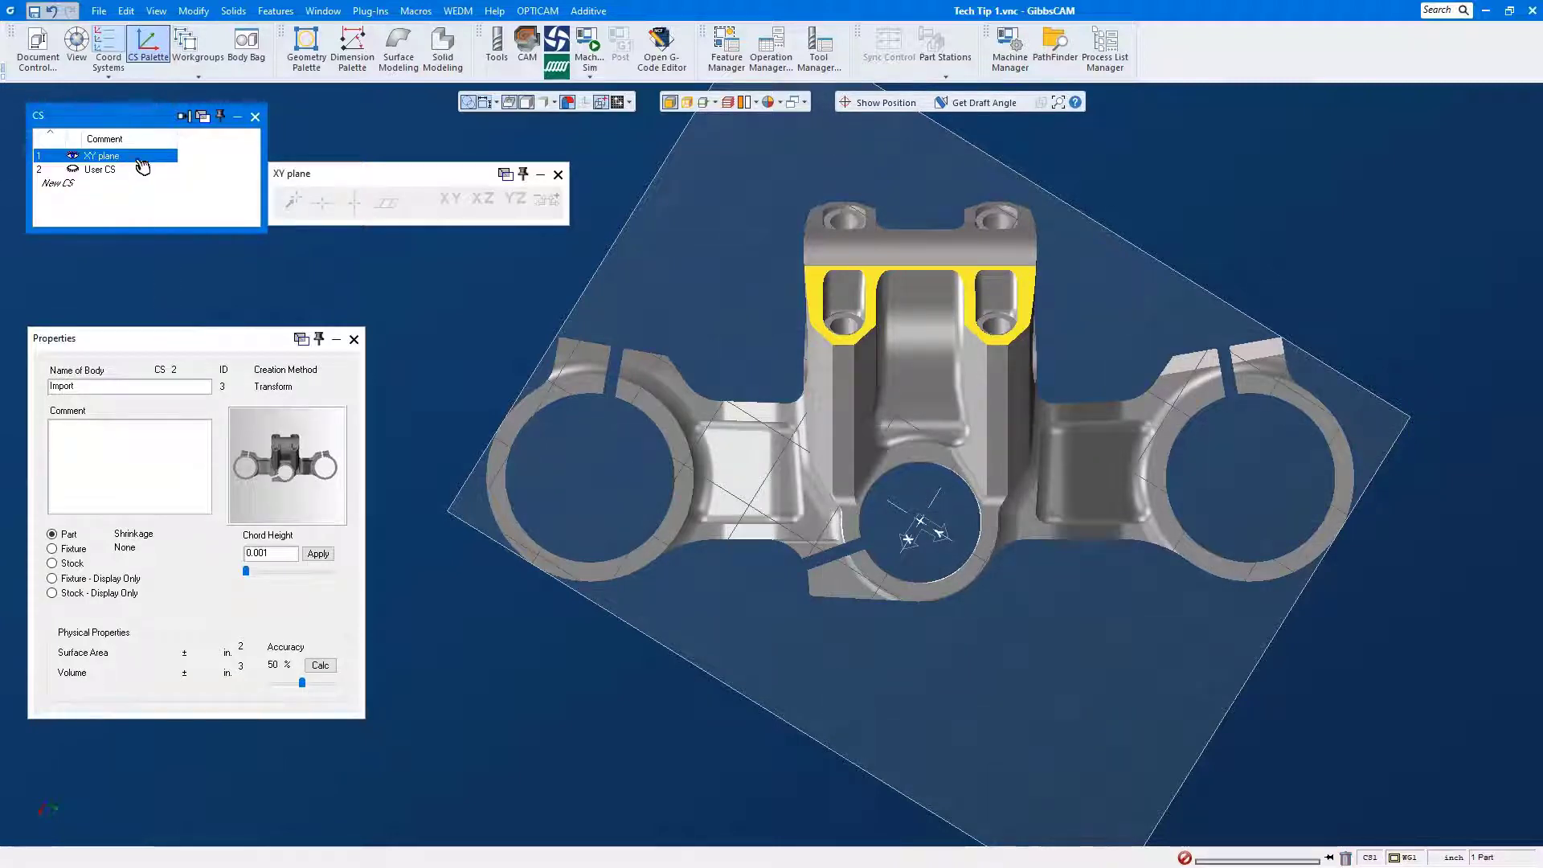
right_click(131, 122)
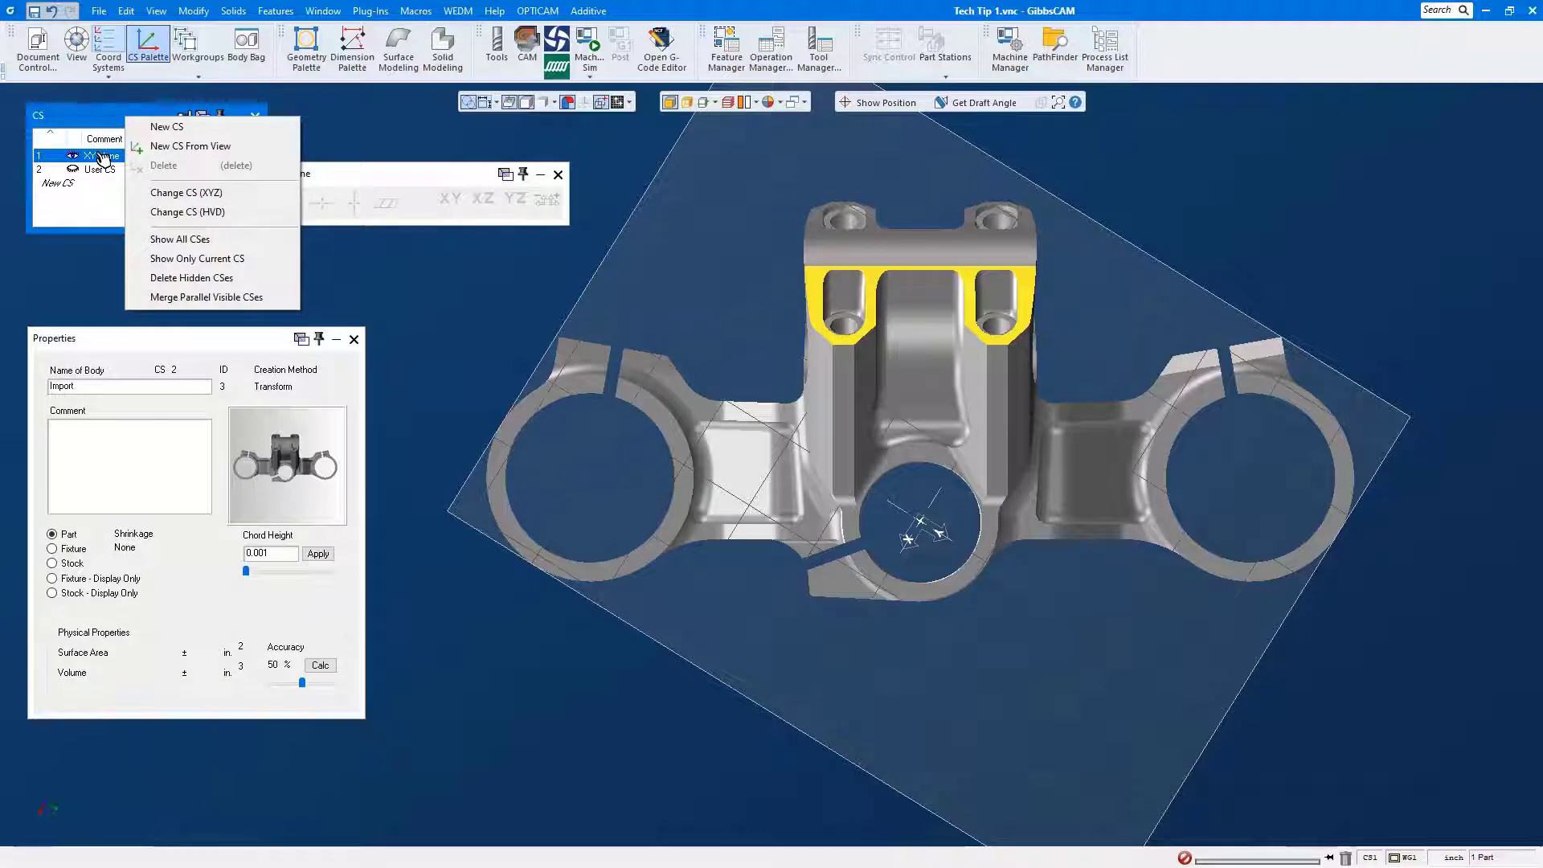
click(214, 213)
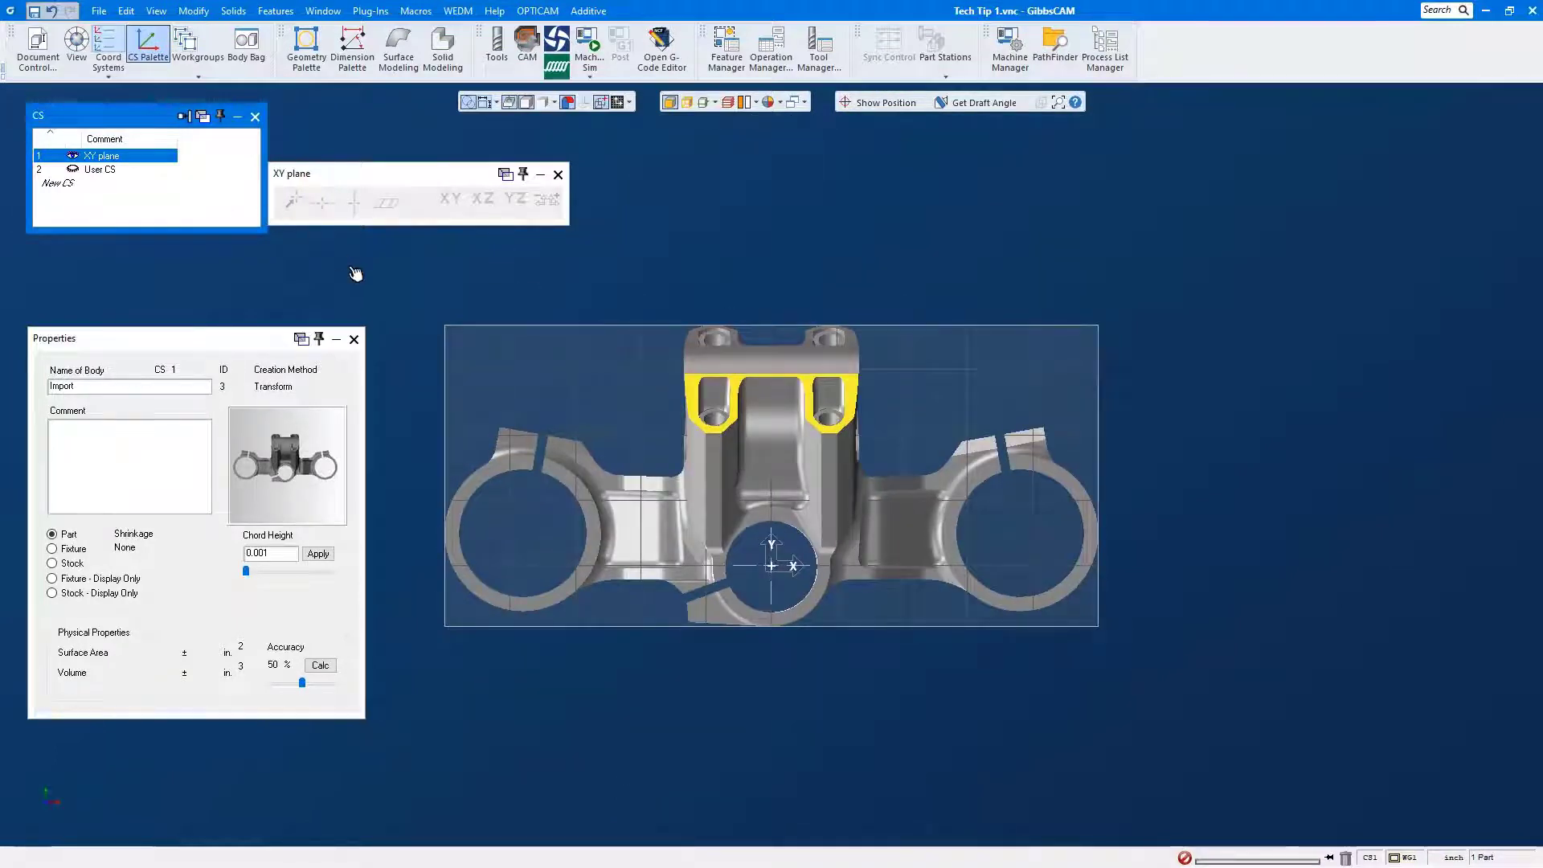
click(354, 338)
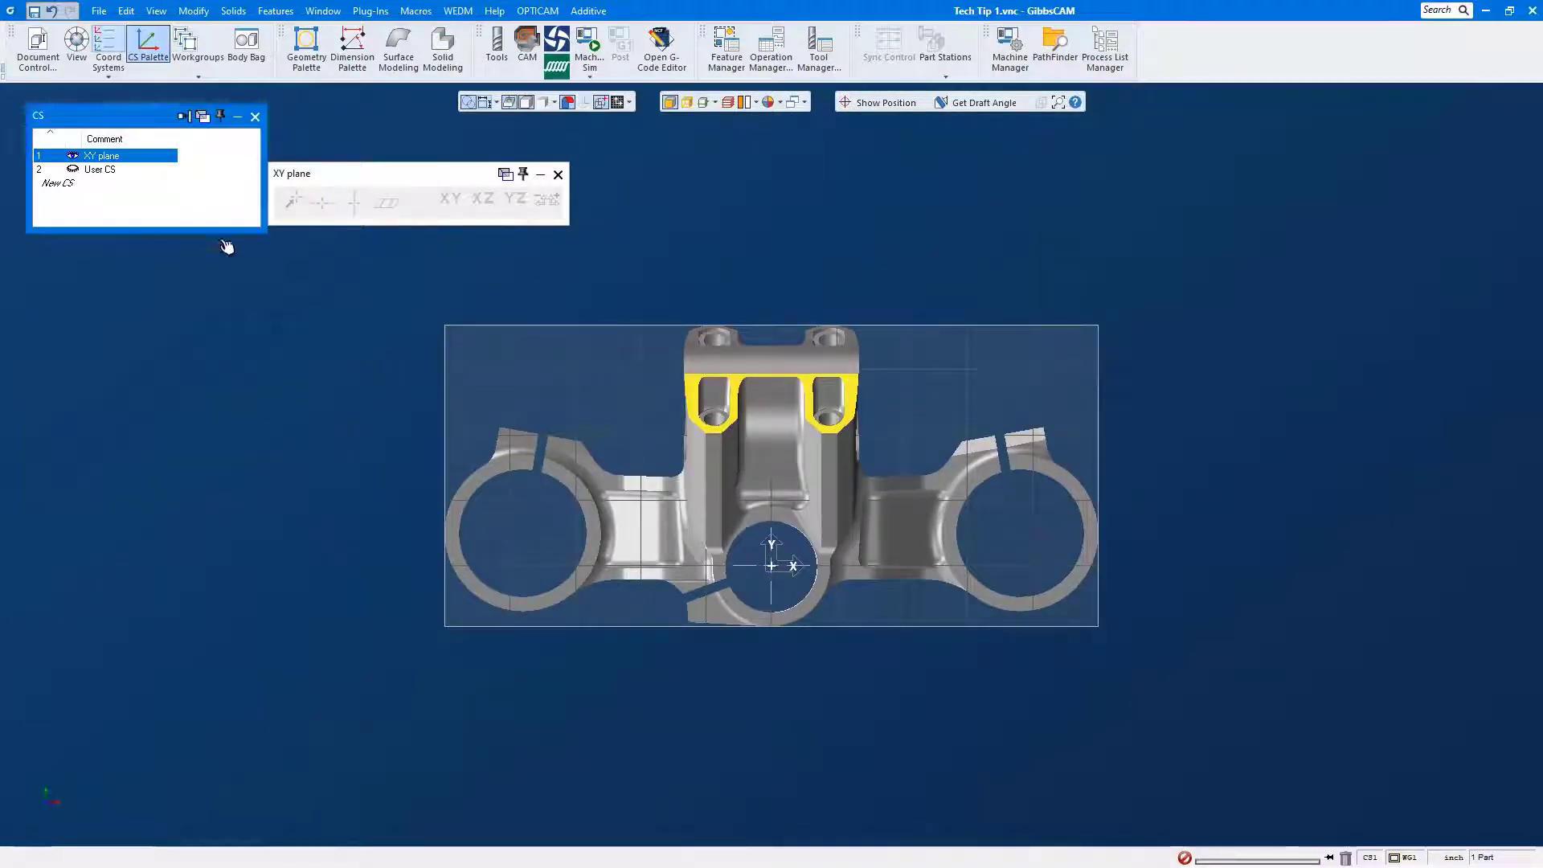
Step: Delete all user coordinate systems except the XY plane, show the part isometrically, and close the coordinate system windows
click(128, 184)
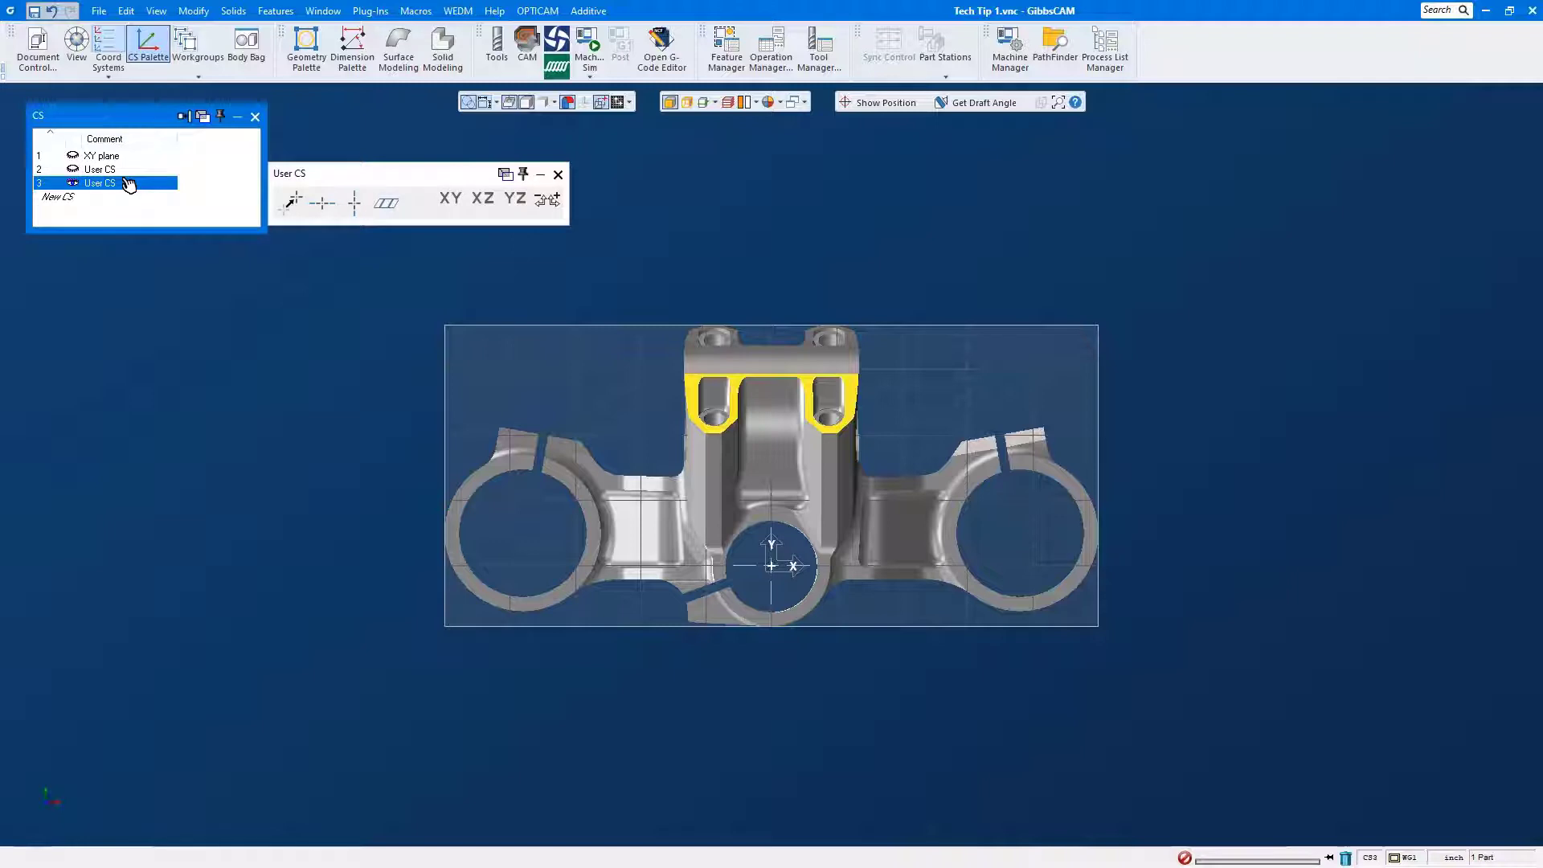
key(Delete)
key(Delete)
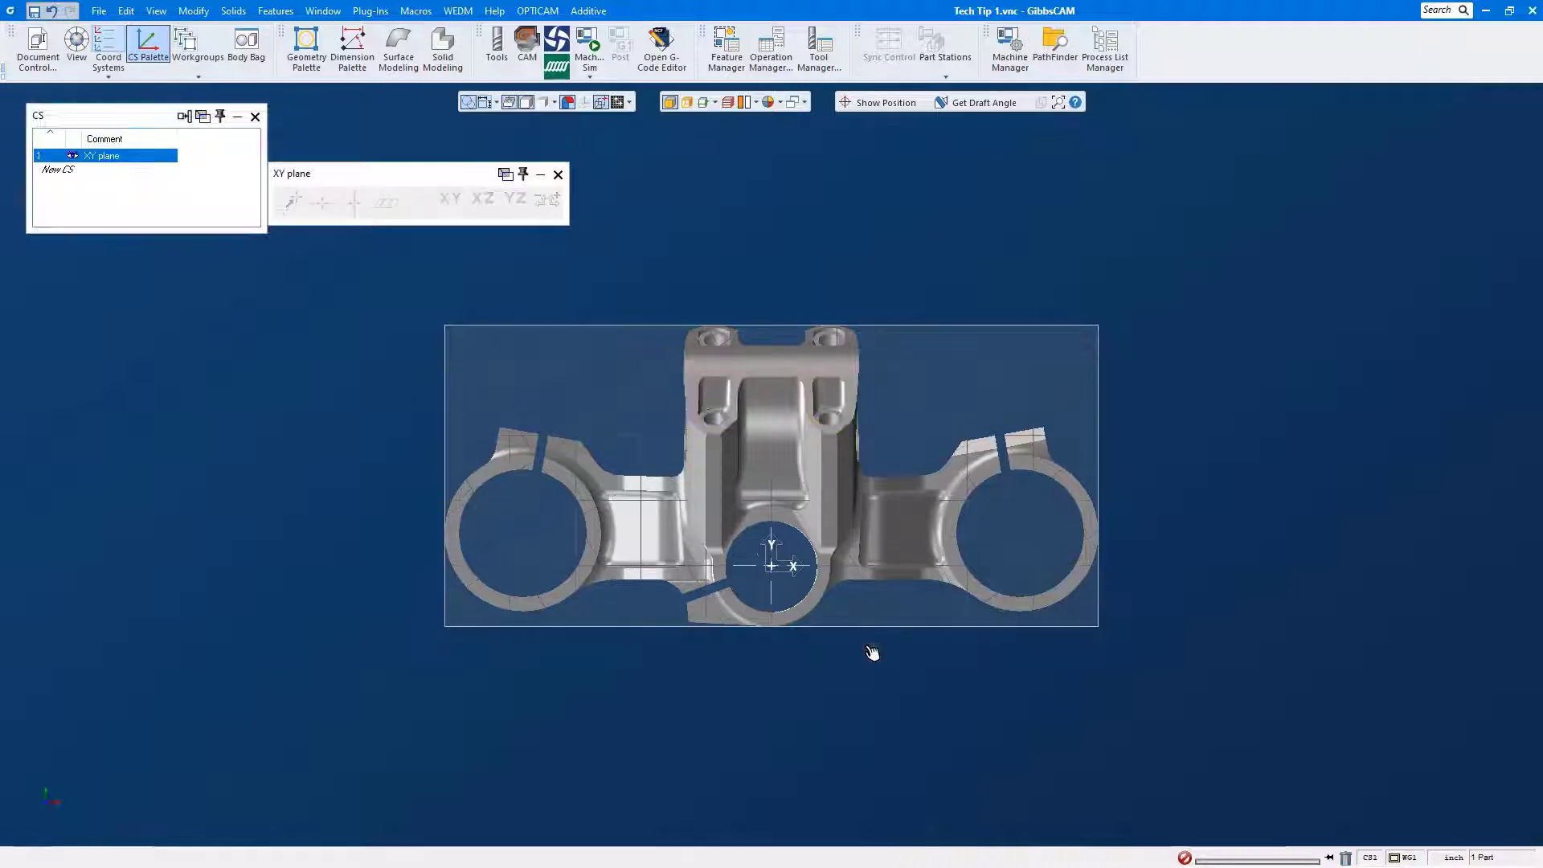
scroll(852, 574, up, 1)
key(ctrl+i)
key(ctrl+u)
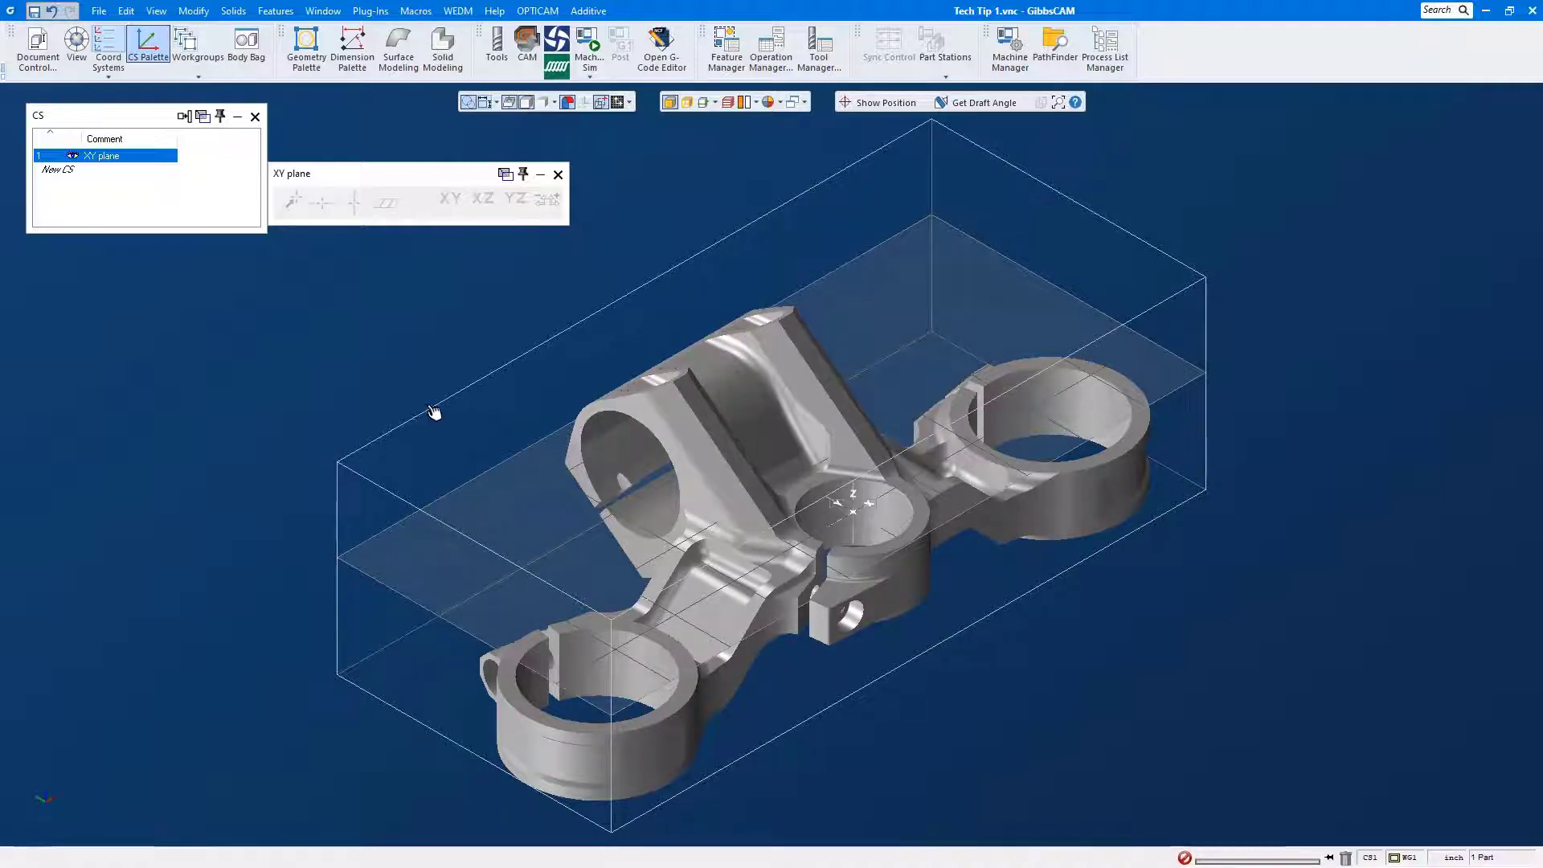
click(558, 175)
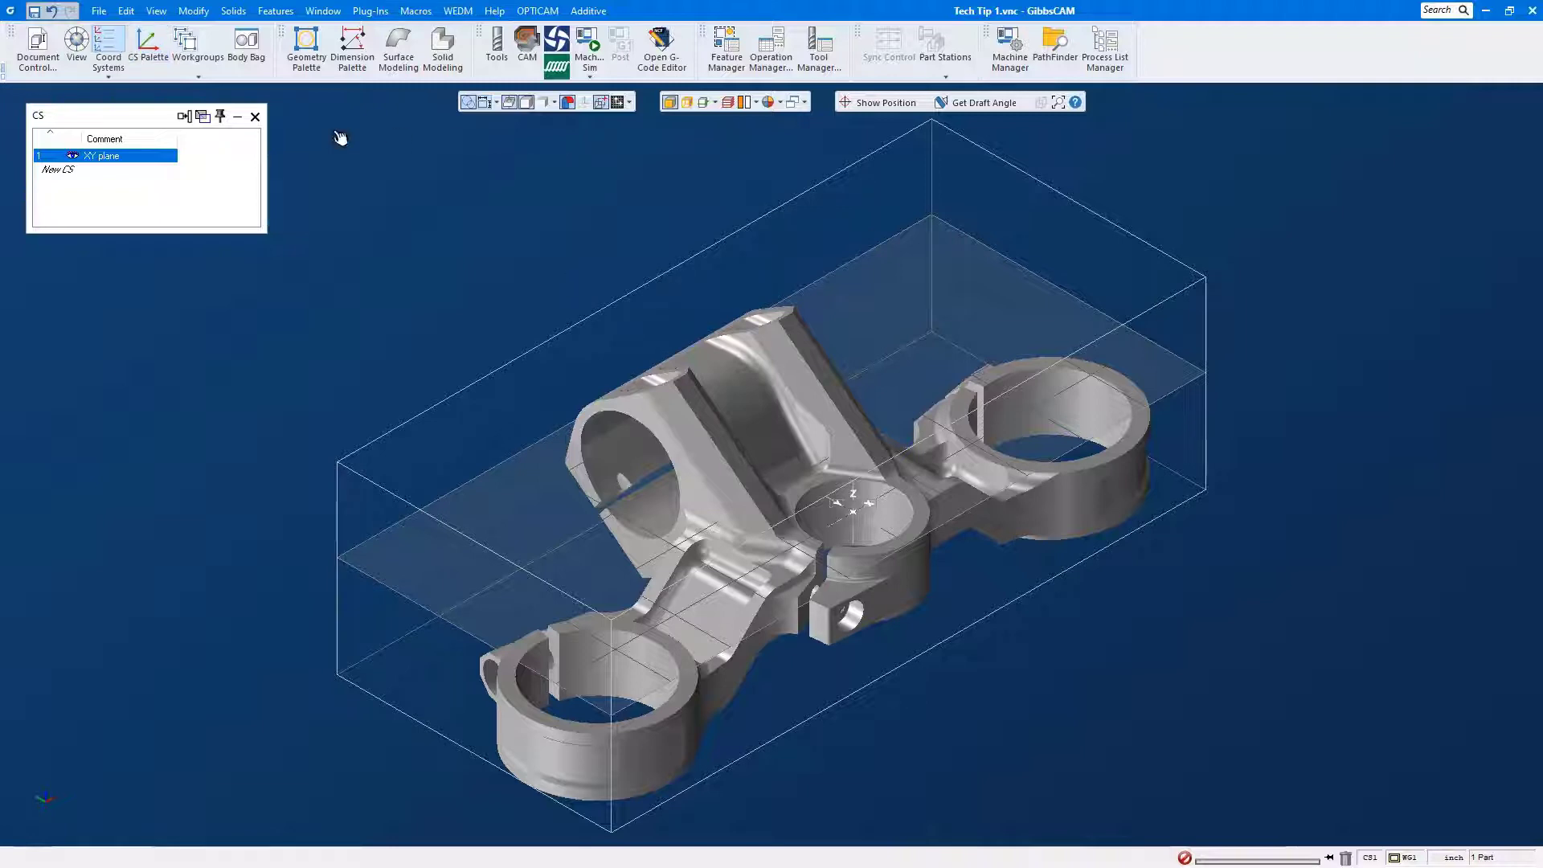
click(256, 117)
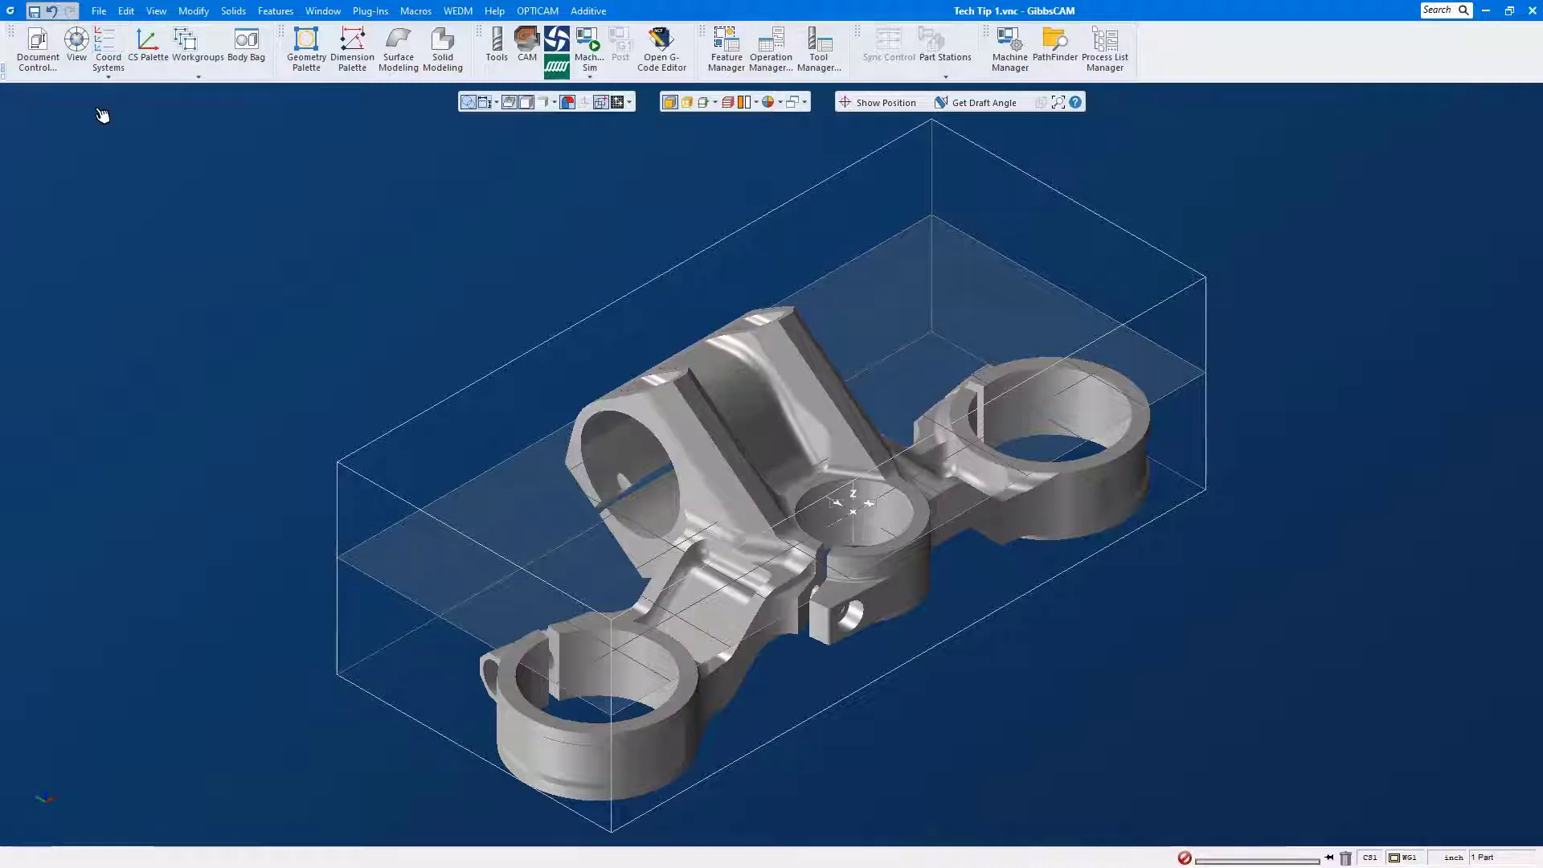
Step: Open the Tech Tip 2 SolidWorks part without saving changes to Tech Tip 1, and deselect the imported body
click(98, 11)
click(120, 64)
click(255, 241)
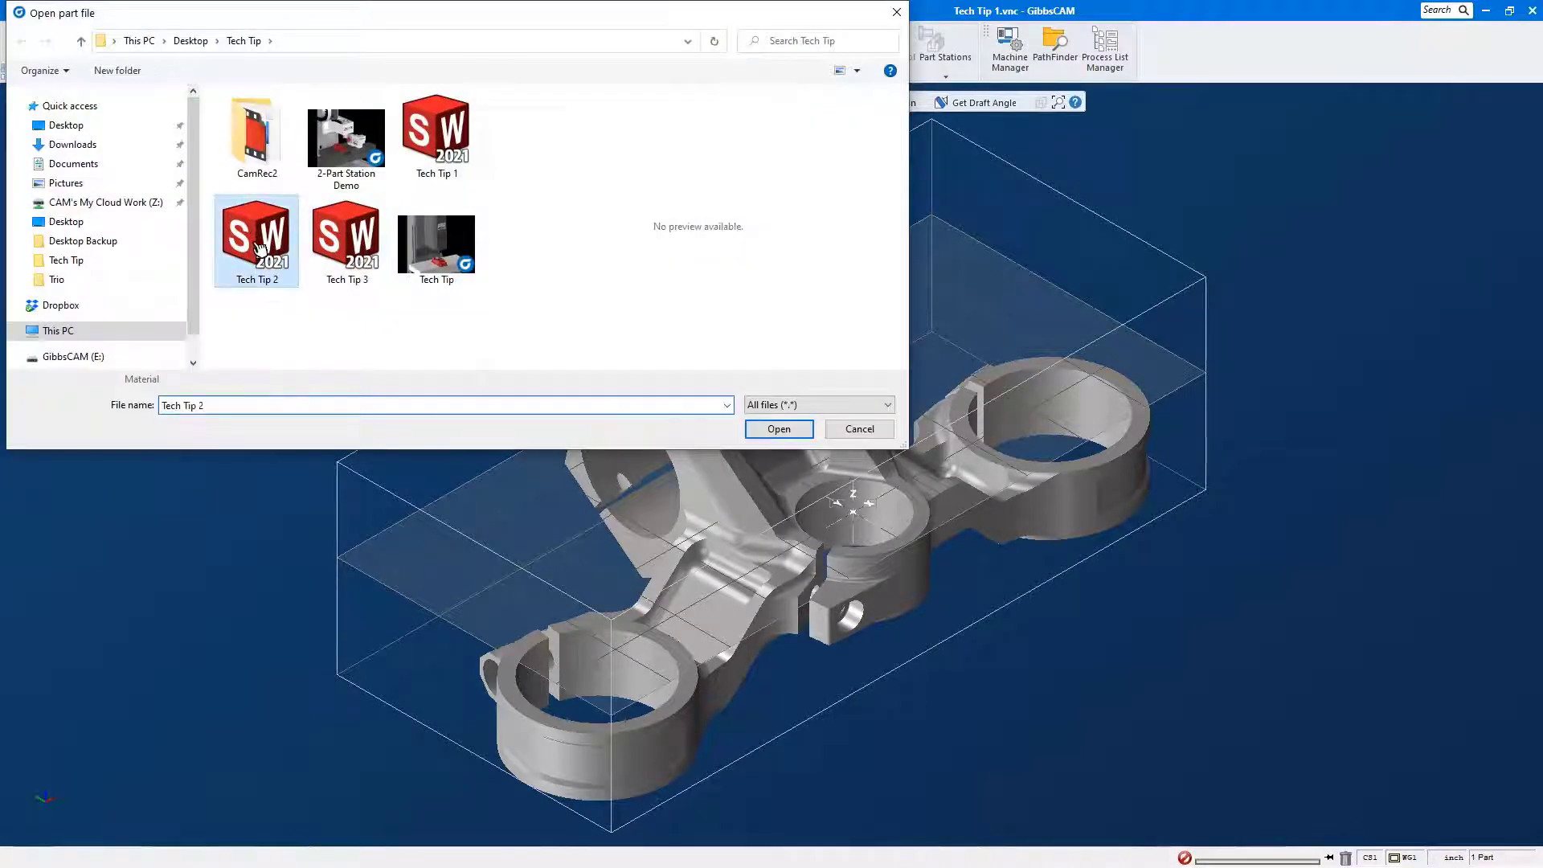
click(779, 428)
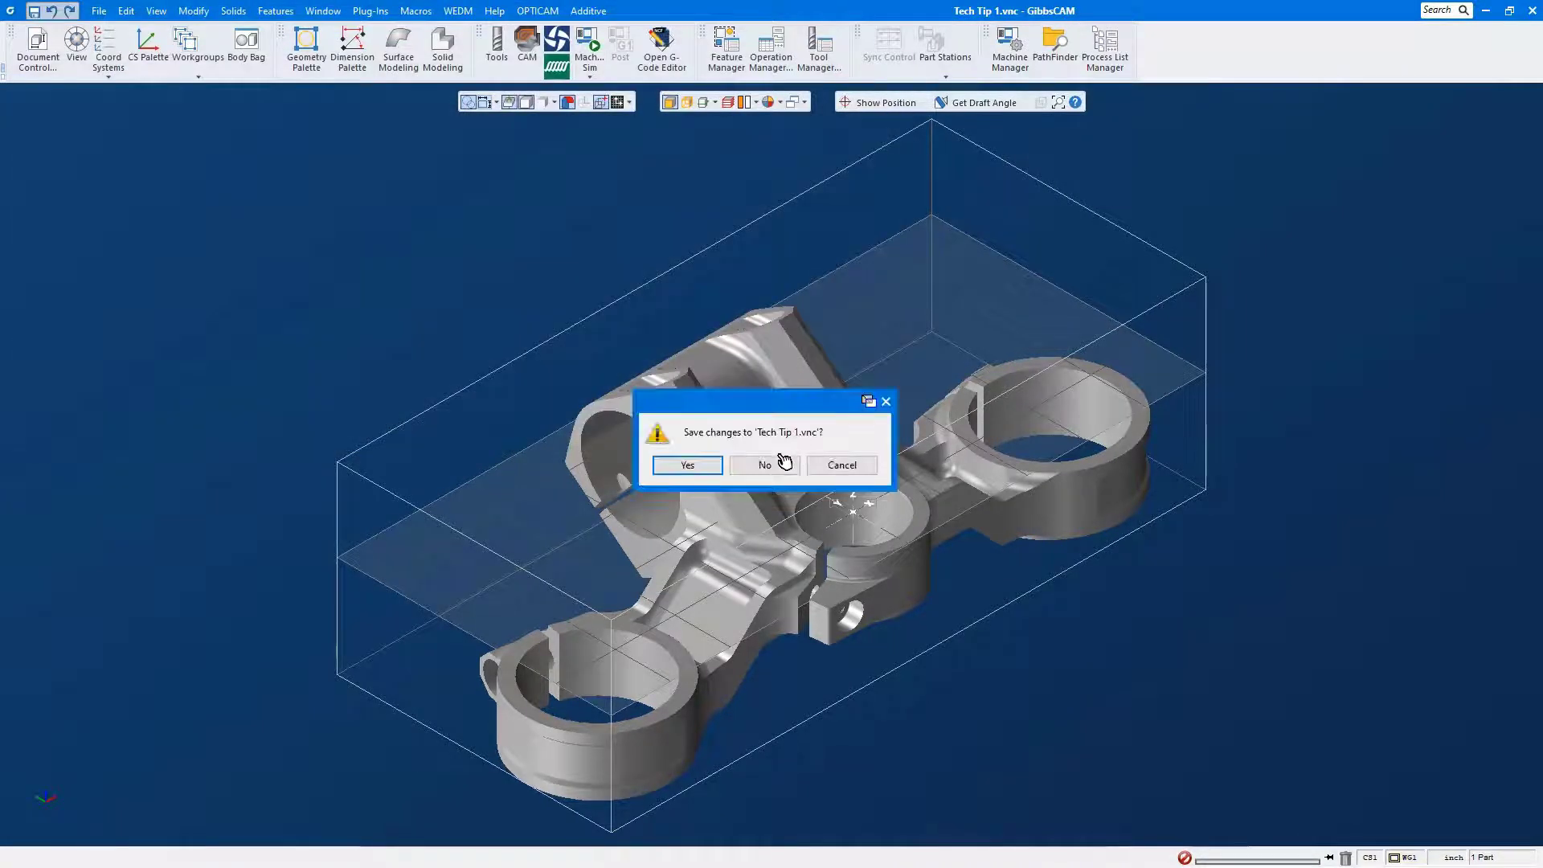
click(754, 468)
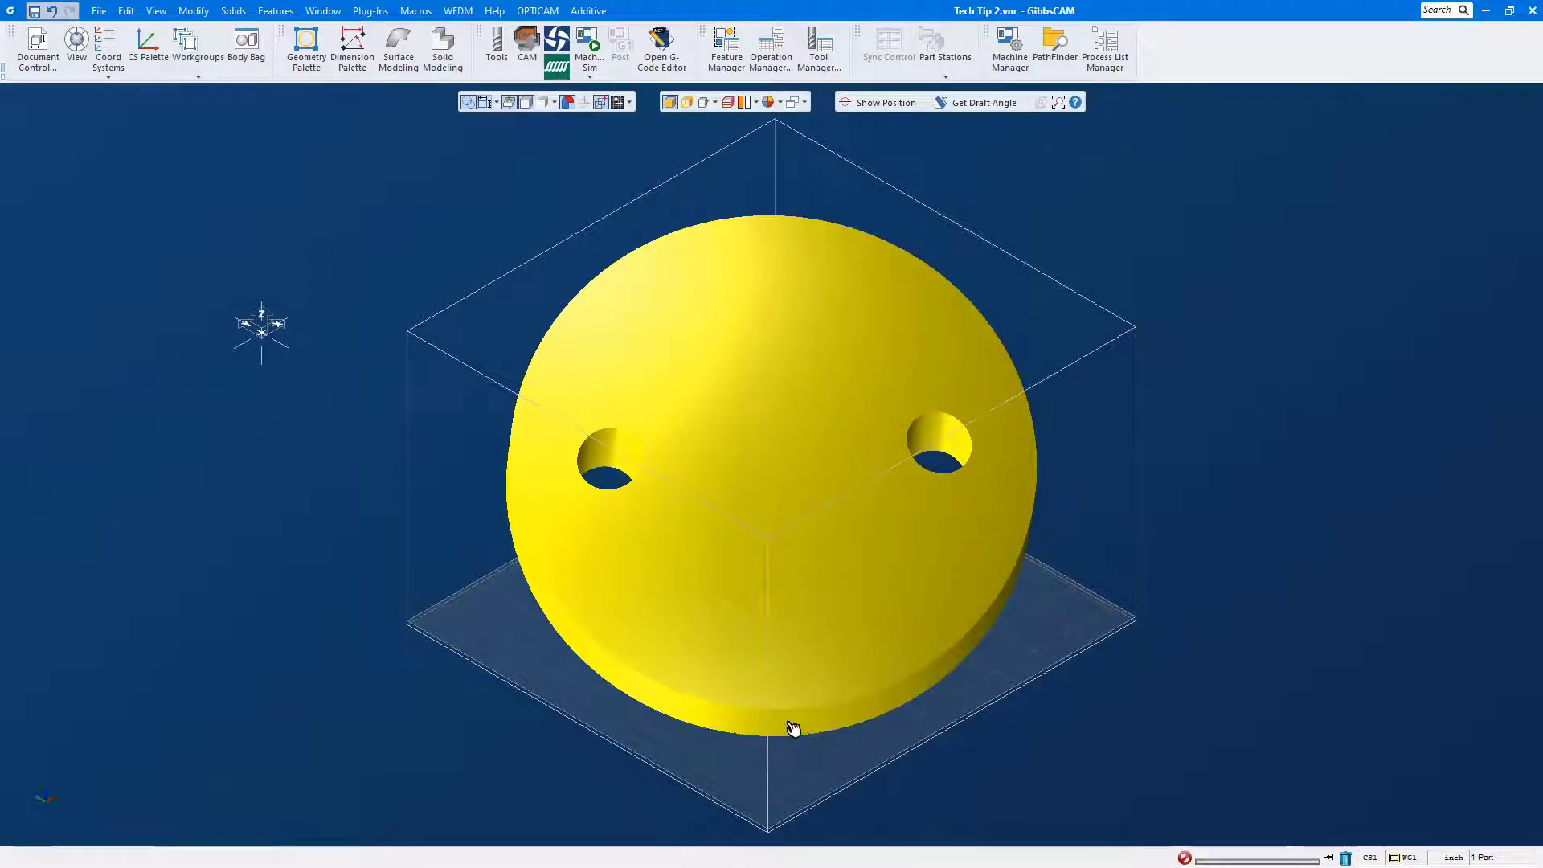
click(937, 710)
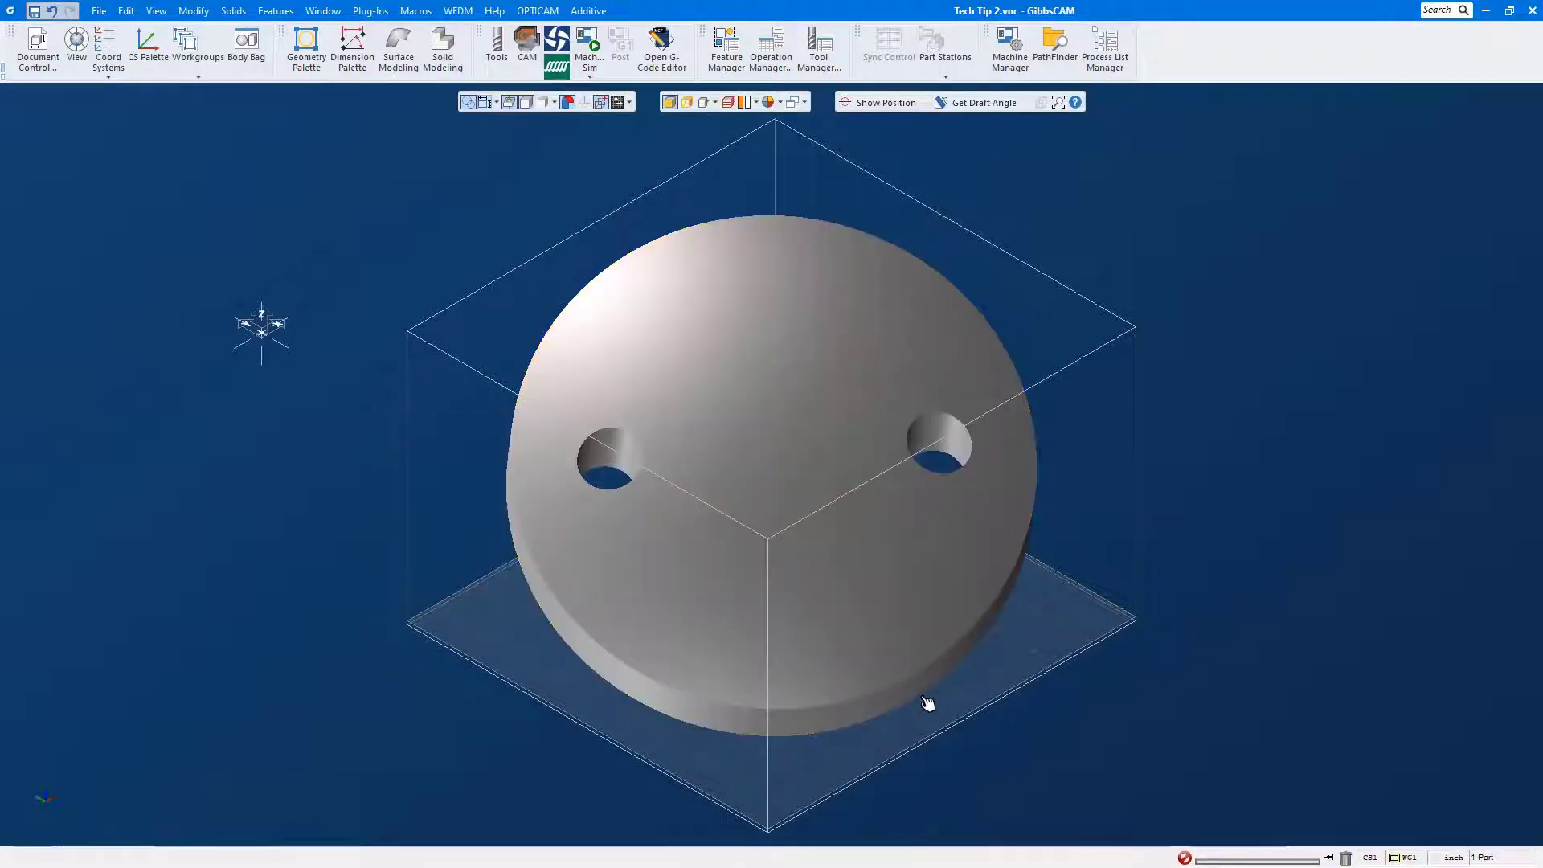
Step: Select the flat back face of the disc and align it to the XY coordinate system with Align Face to CS
middle_drag(924, 697, 923, 665)
middle_drag(858, 463, 848, 446)
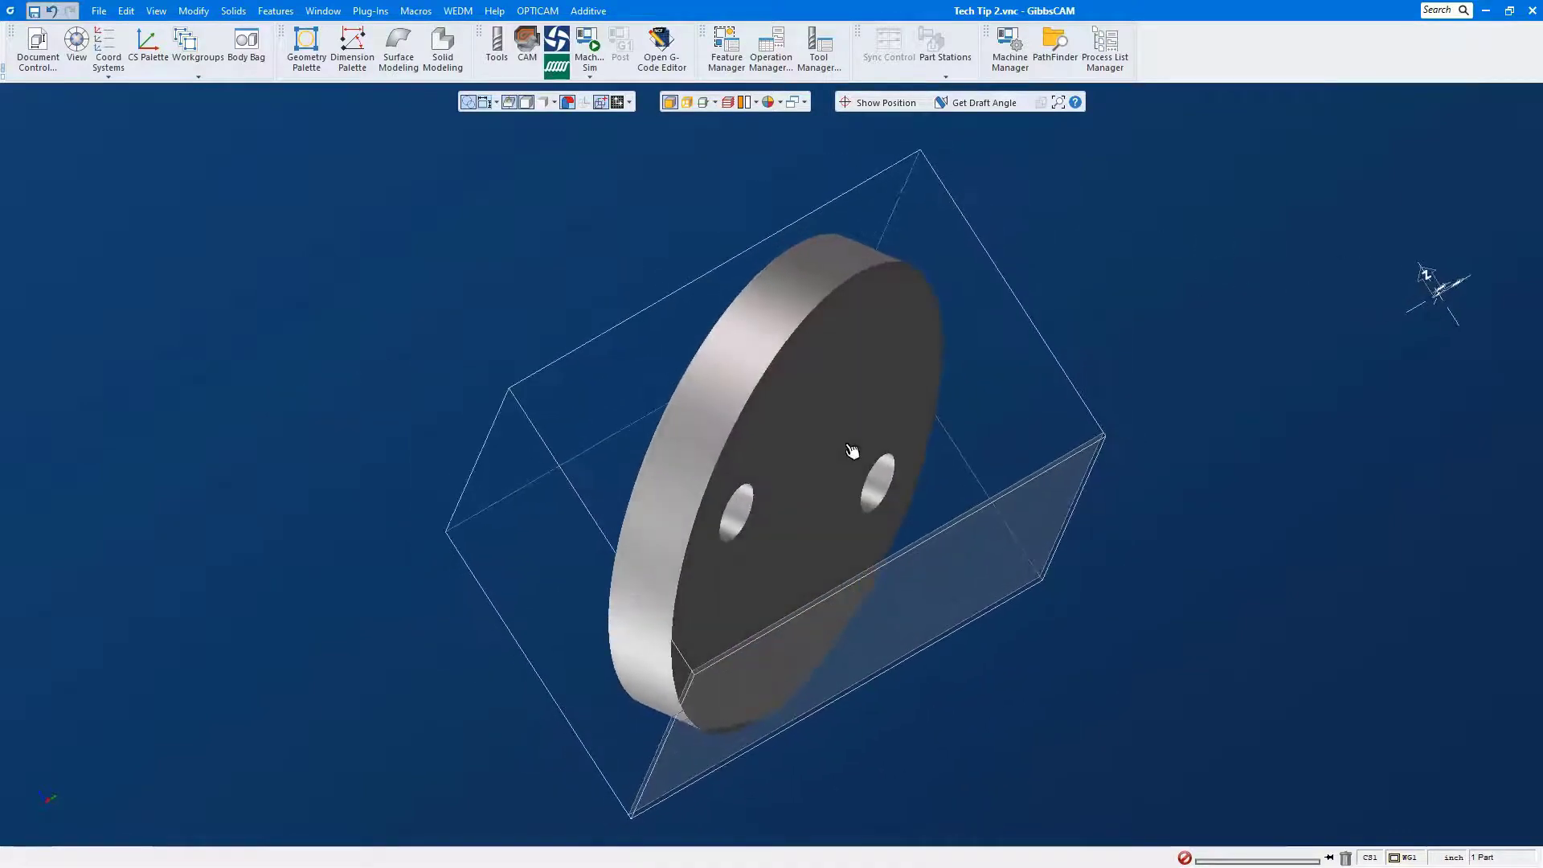
click(844, 430)
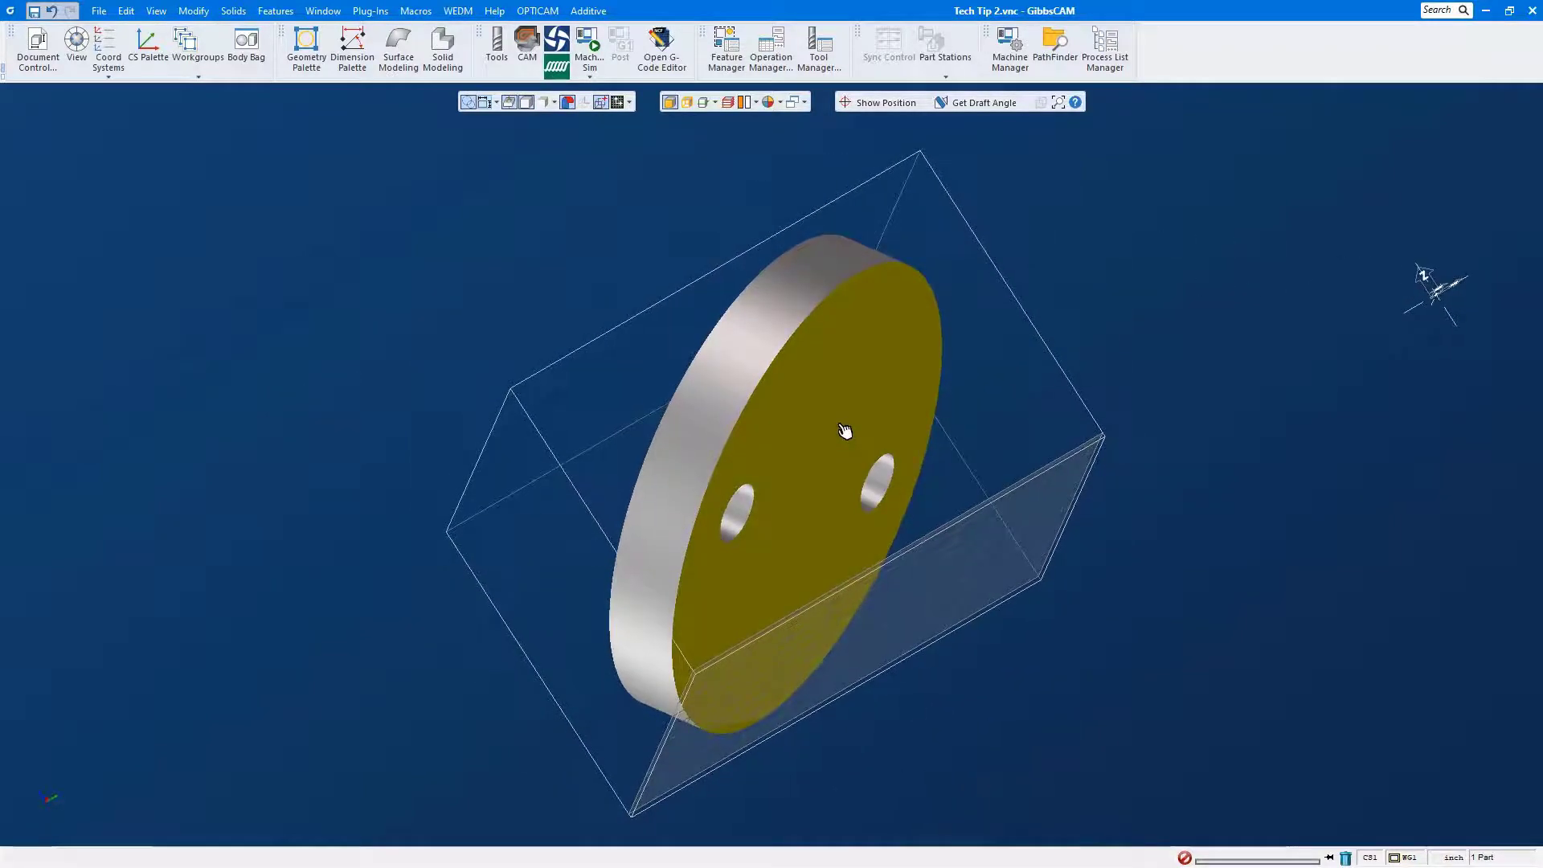
right_click(840, 425)
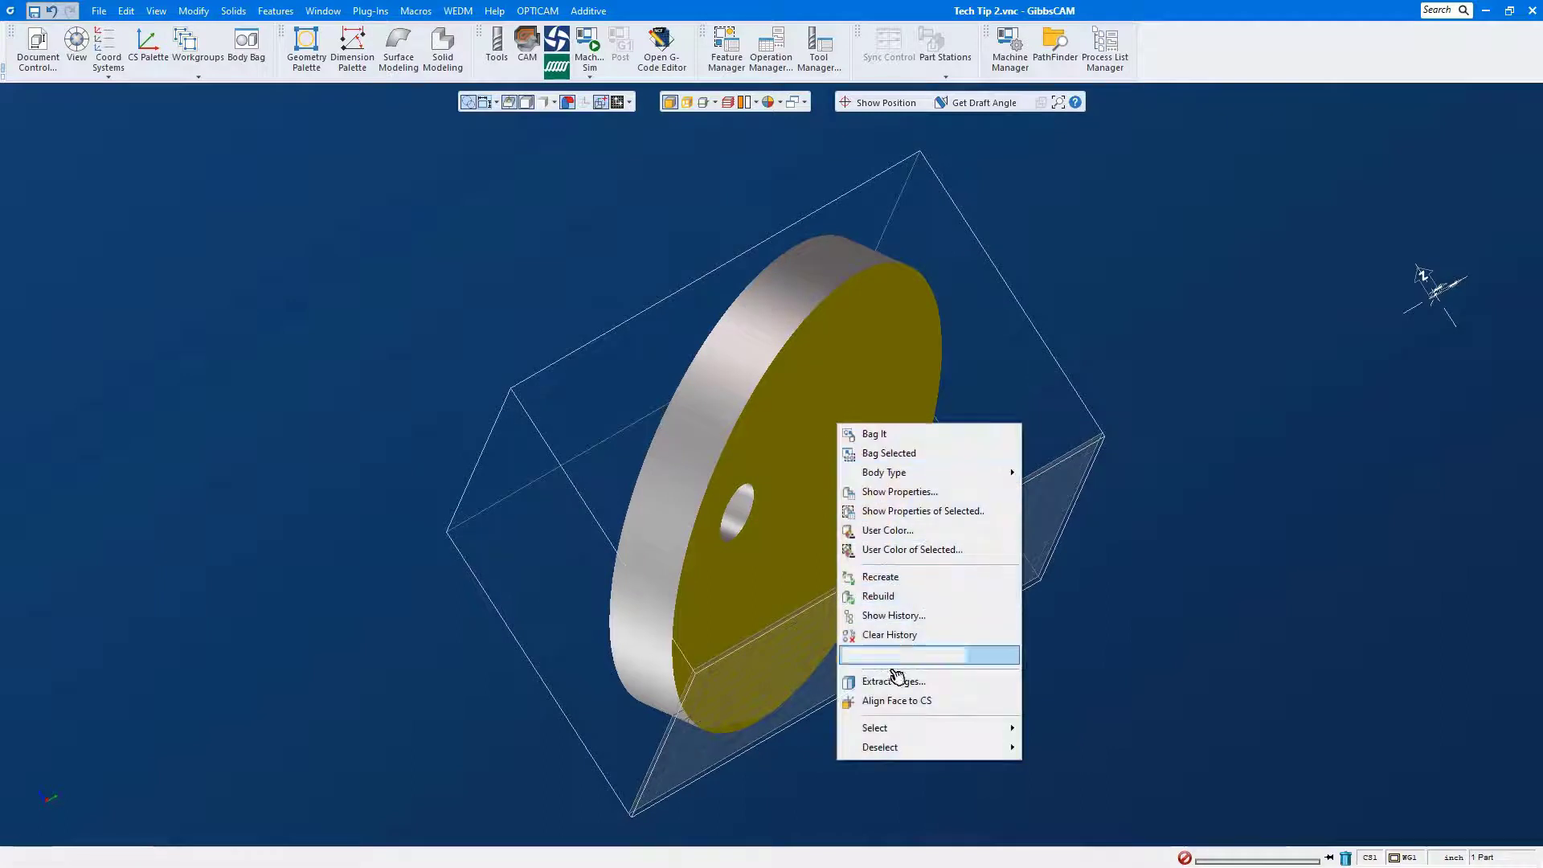
click(927, 707)
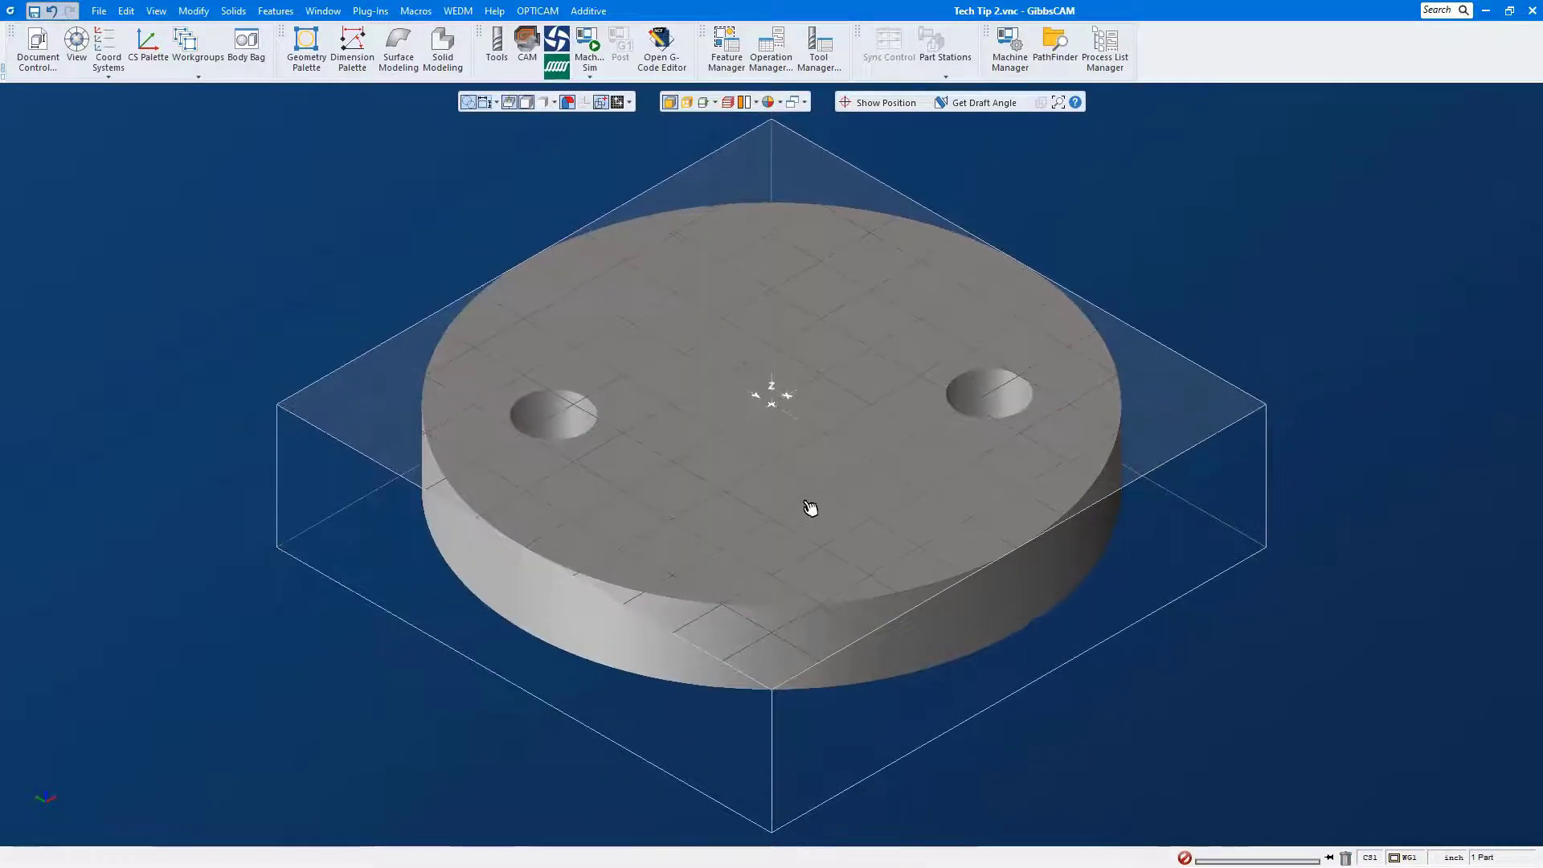
Step: Apply Align Face to CS to the flat face a second time to flip the disc domed side up
click(793, 499)
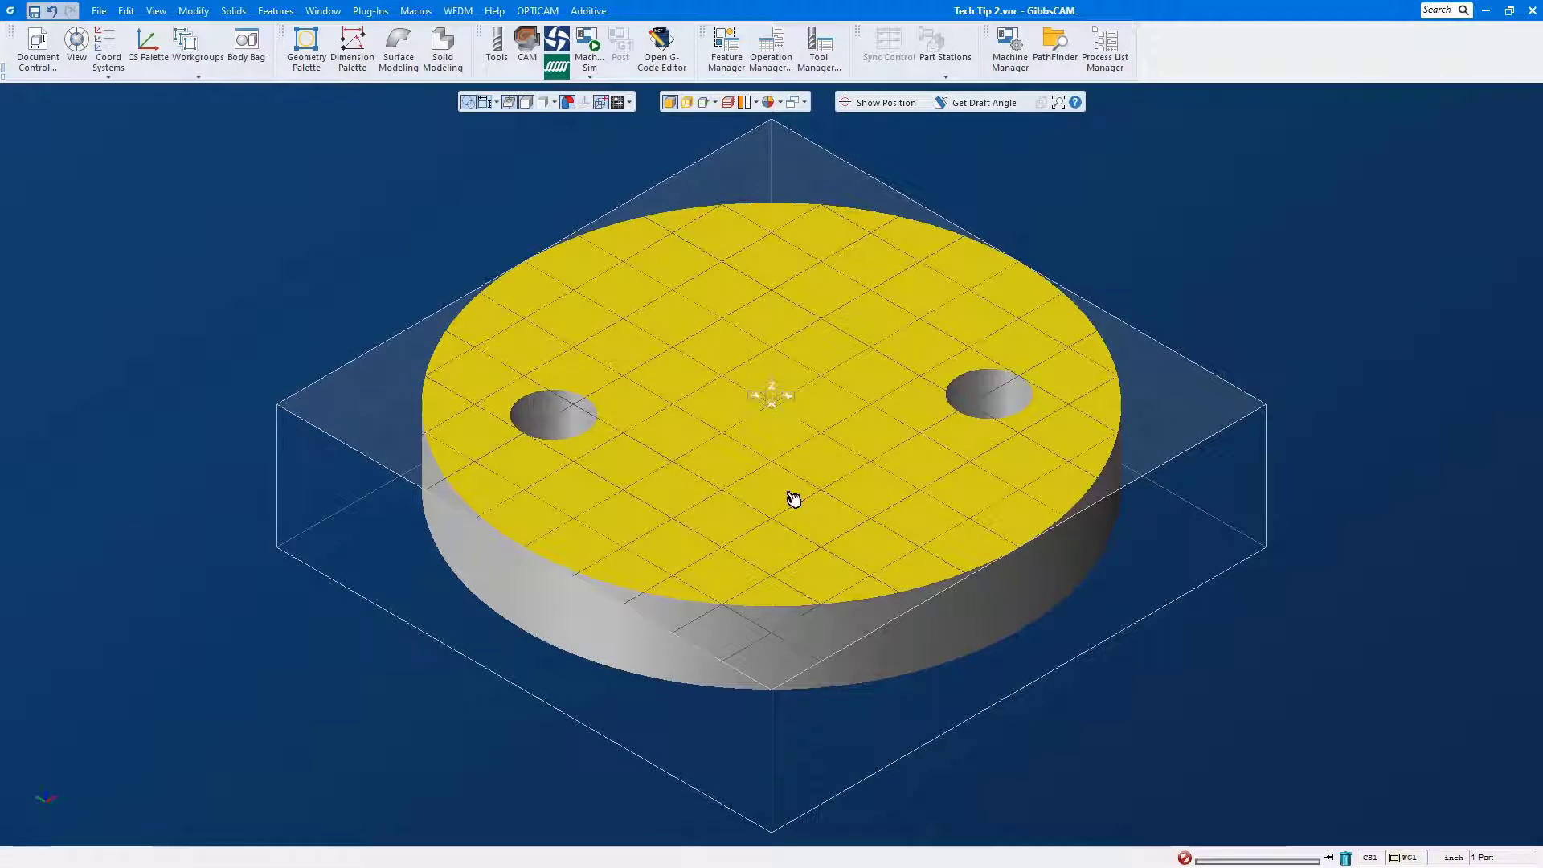
right_click(781, 413)
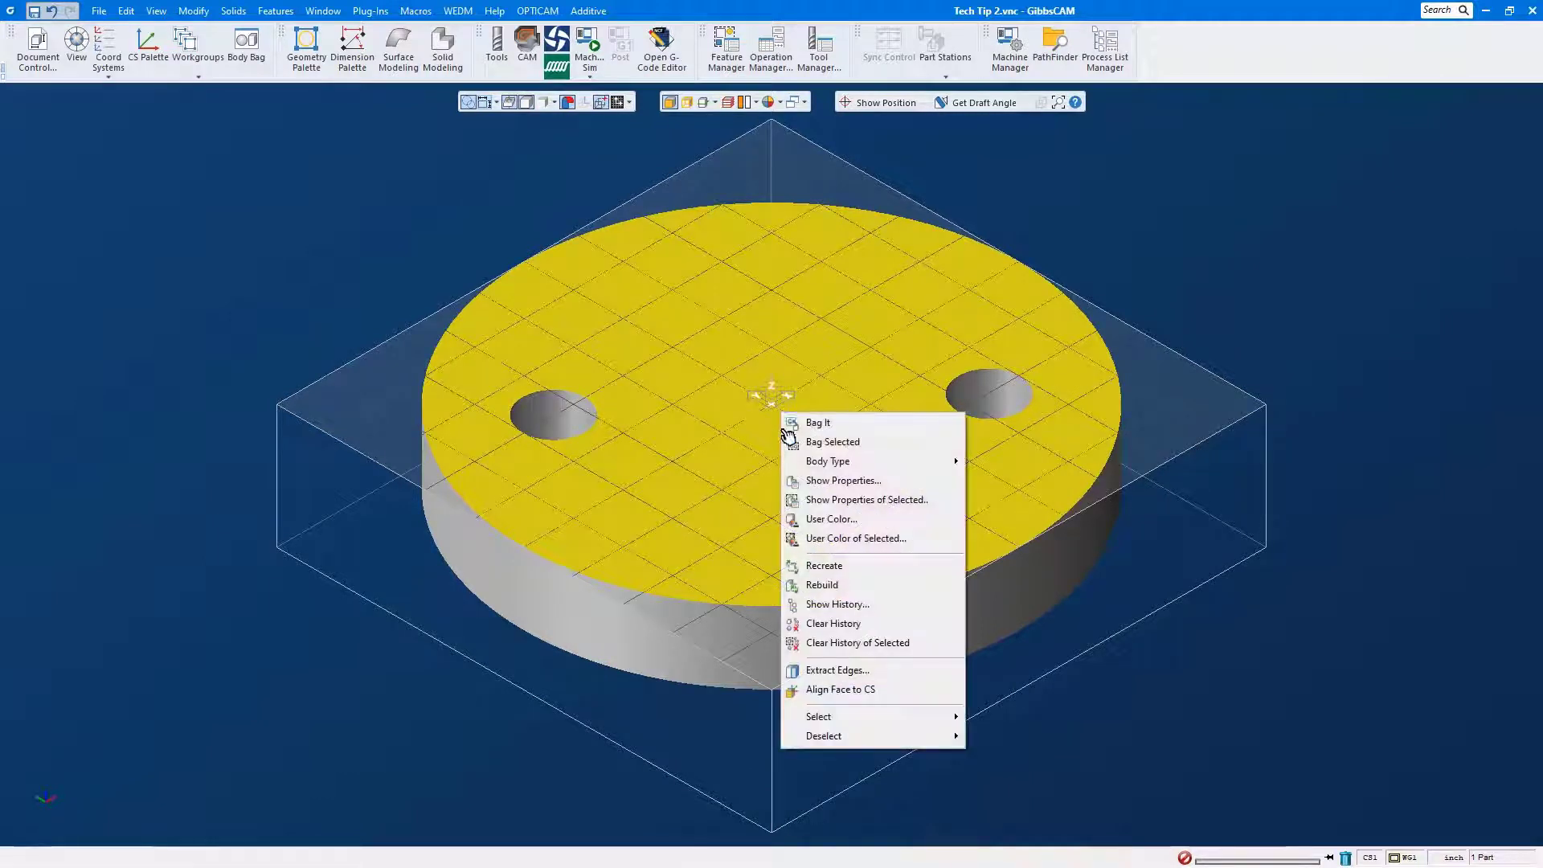
click(832, 690)
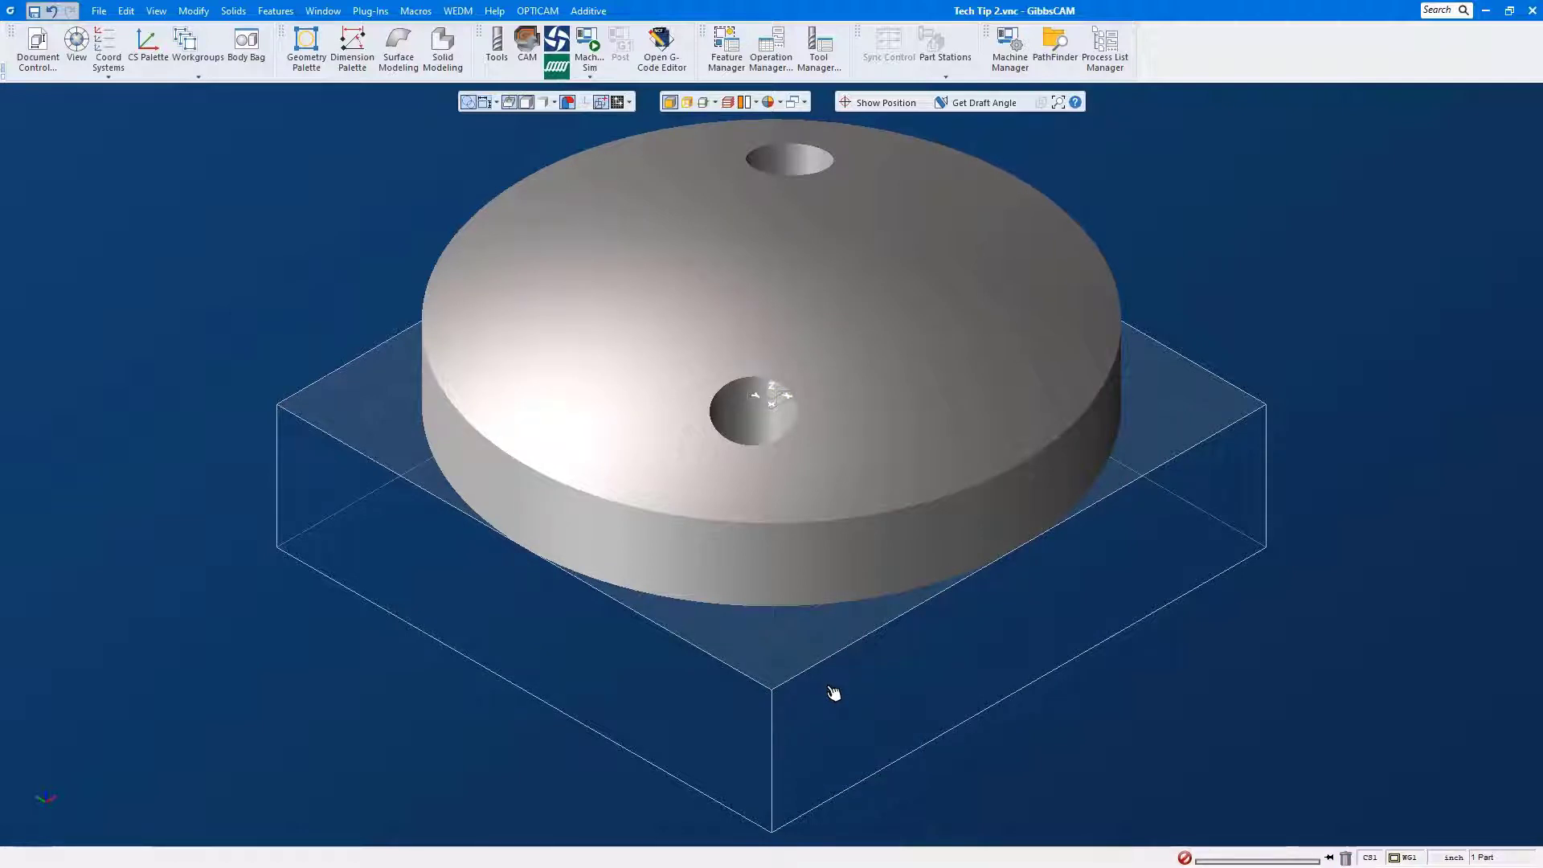
Step: Show the coordinate system list and CS palette, and create a new user coordinate system for the disc
key(ctrl+h)
middle_drag(1140, 659, 869, 835)
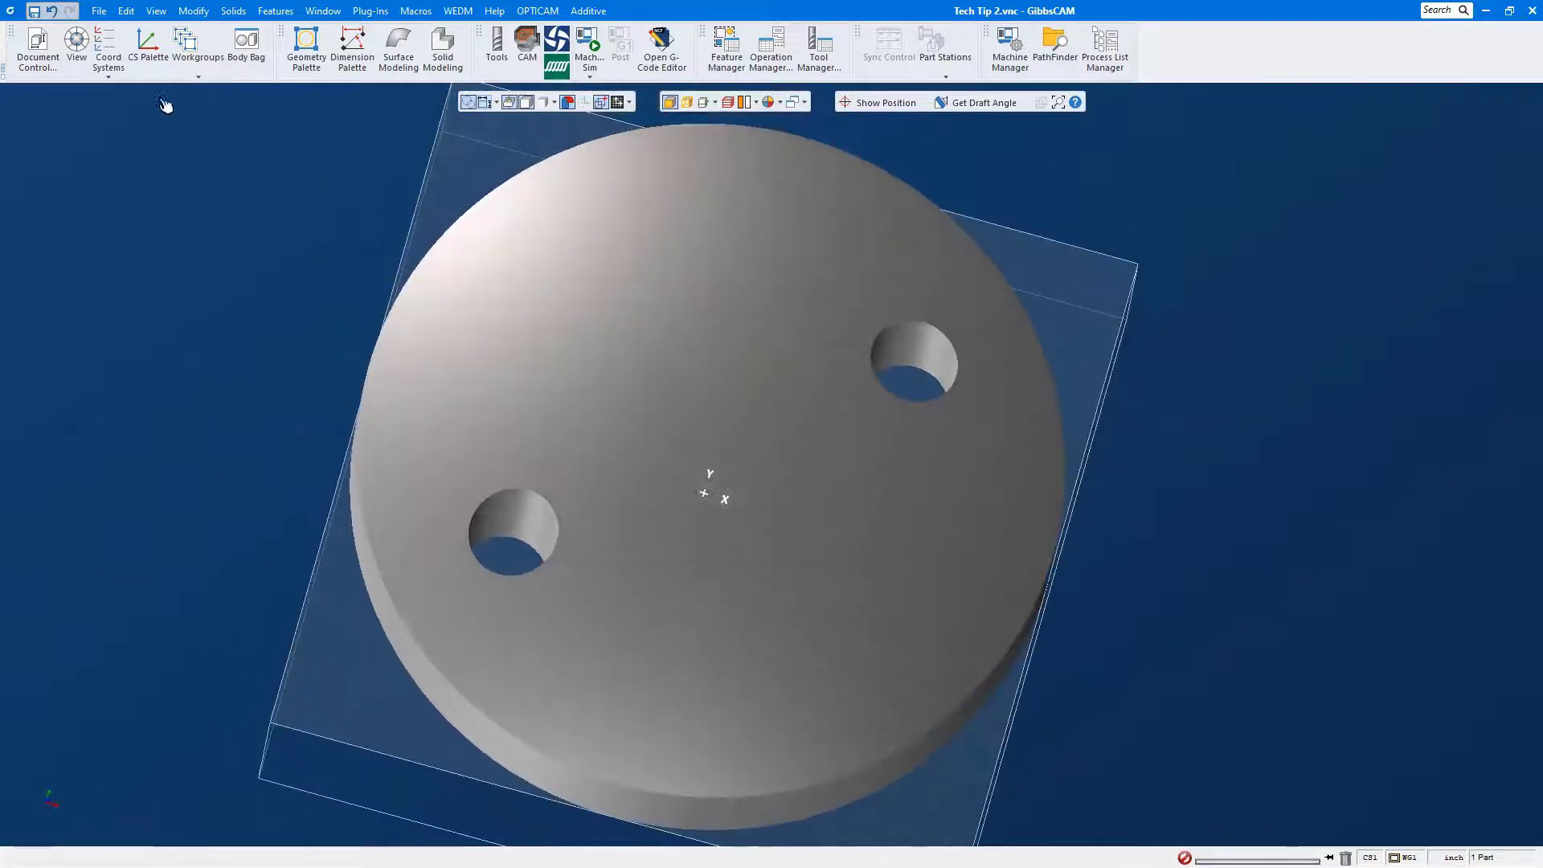
click(109, 42)
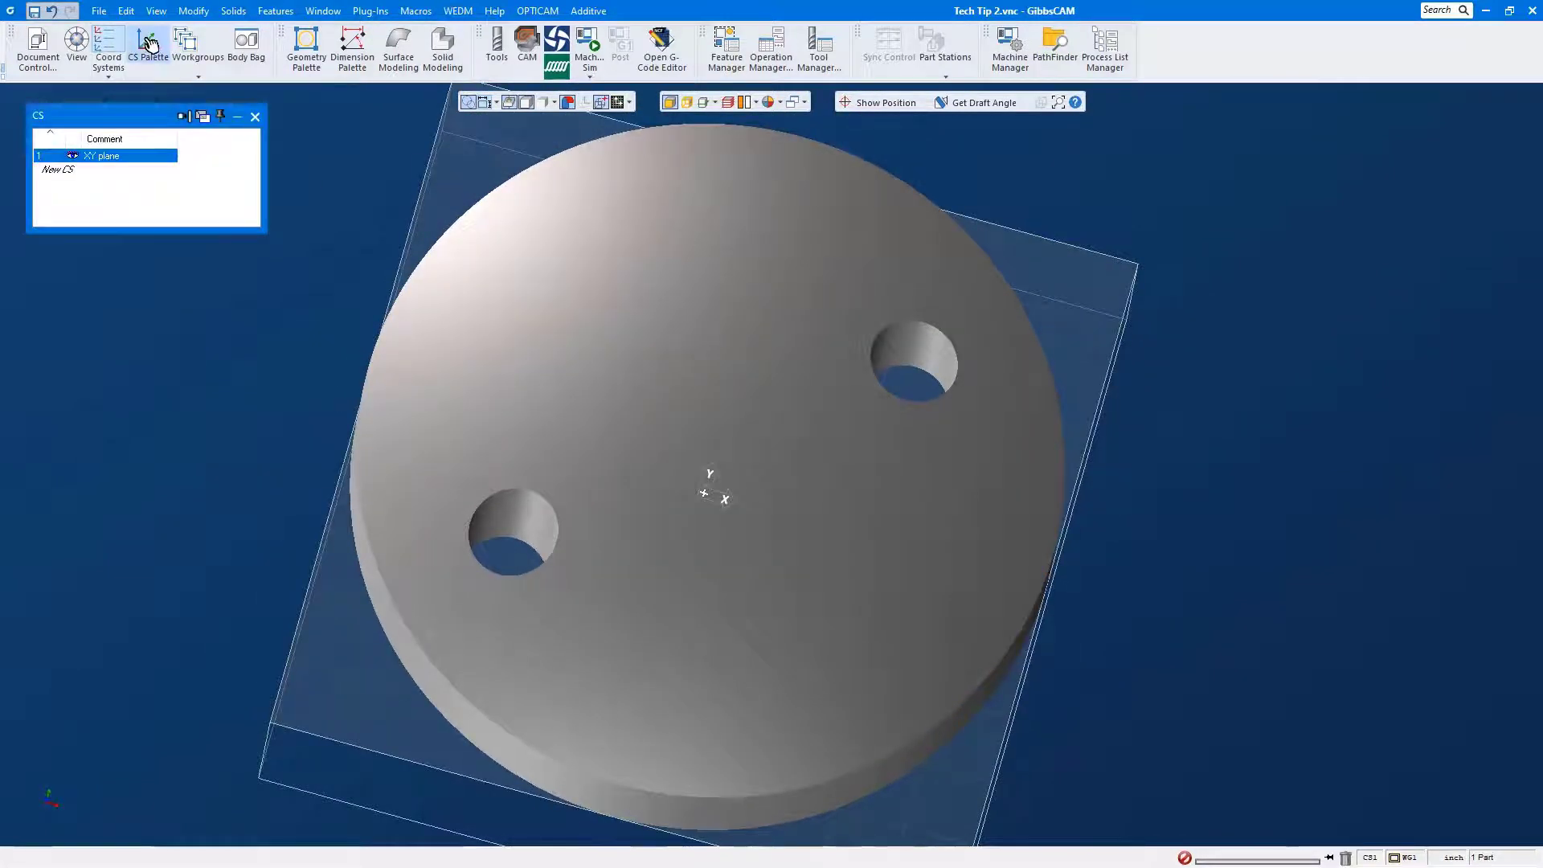
click(149, 44)
click(77, 169)
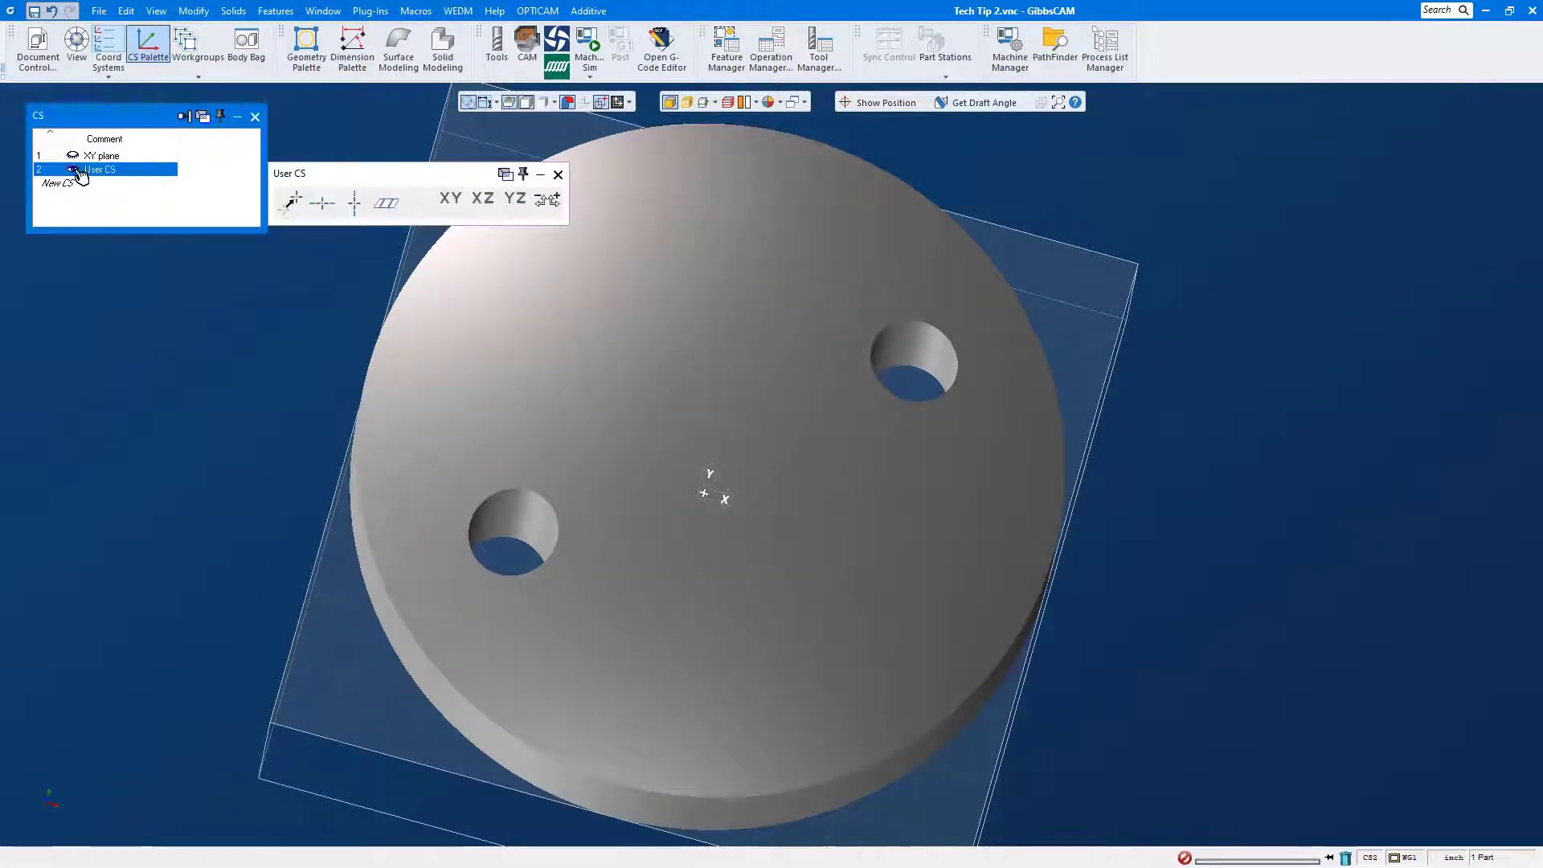
Step: Turn on body edges and align the user coordinate system's H axis with the two holes, using one hole's bottom edge circle
click(689, 102)
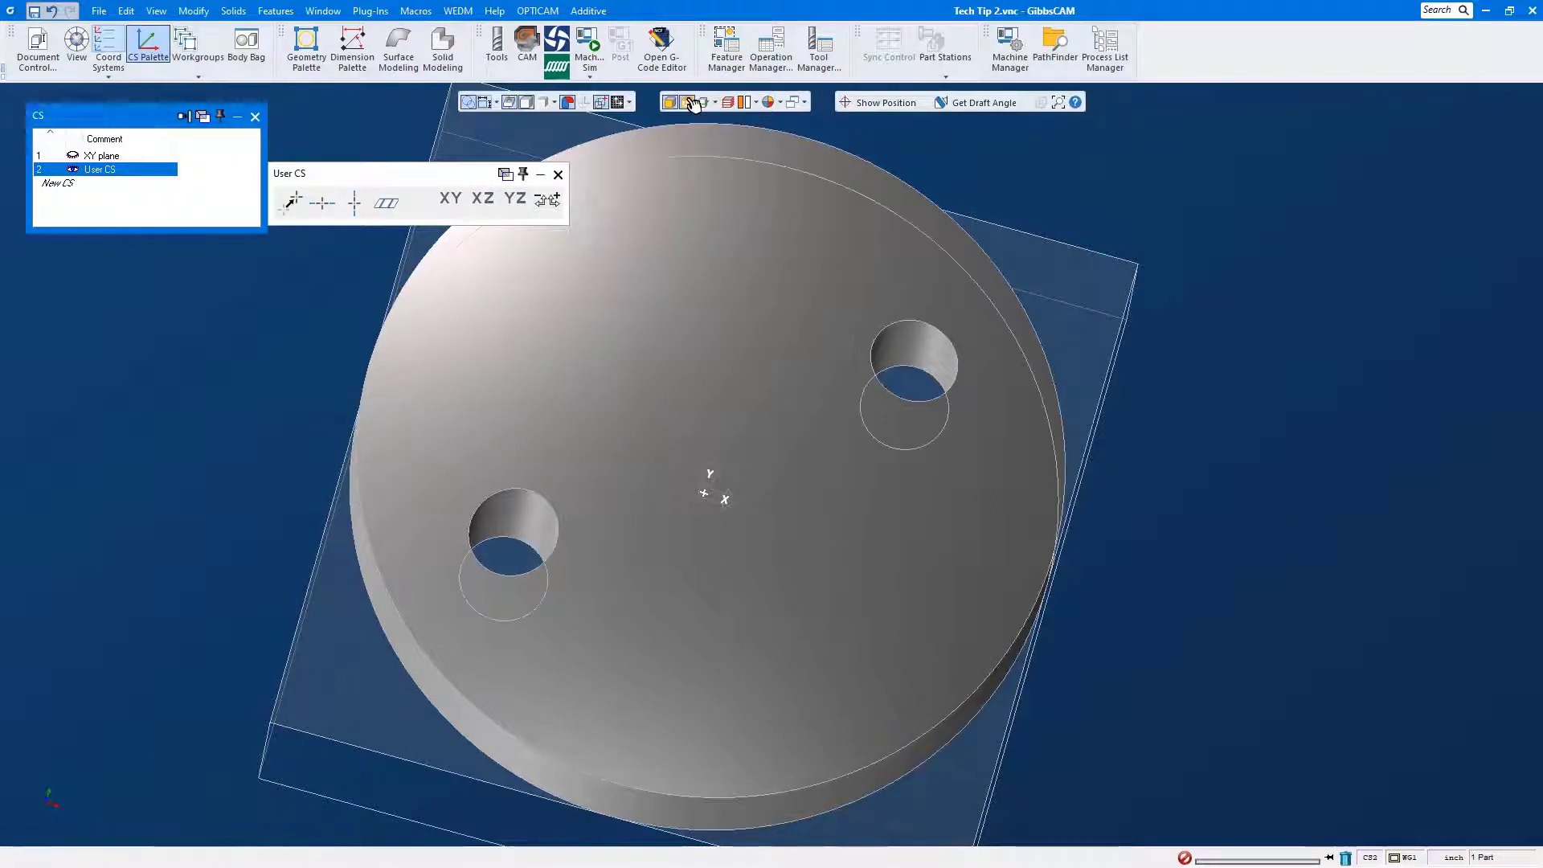
click(936, 380)
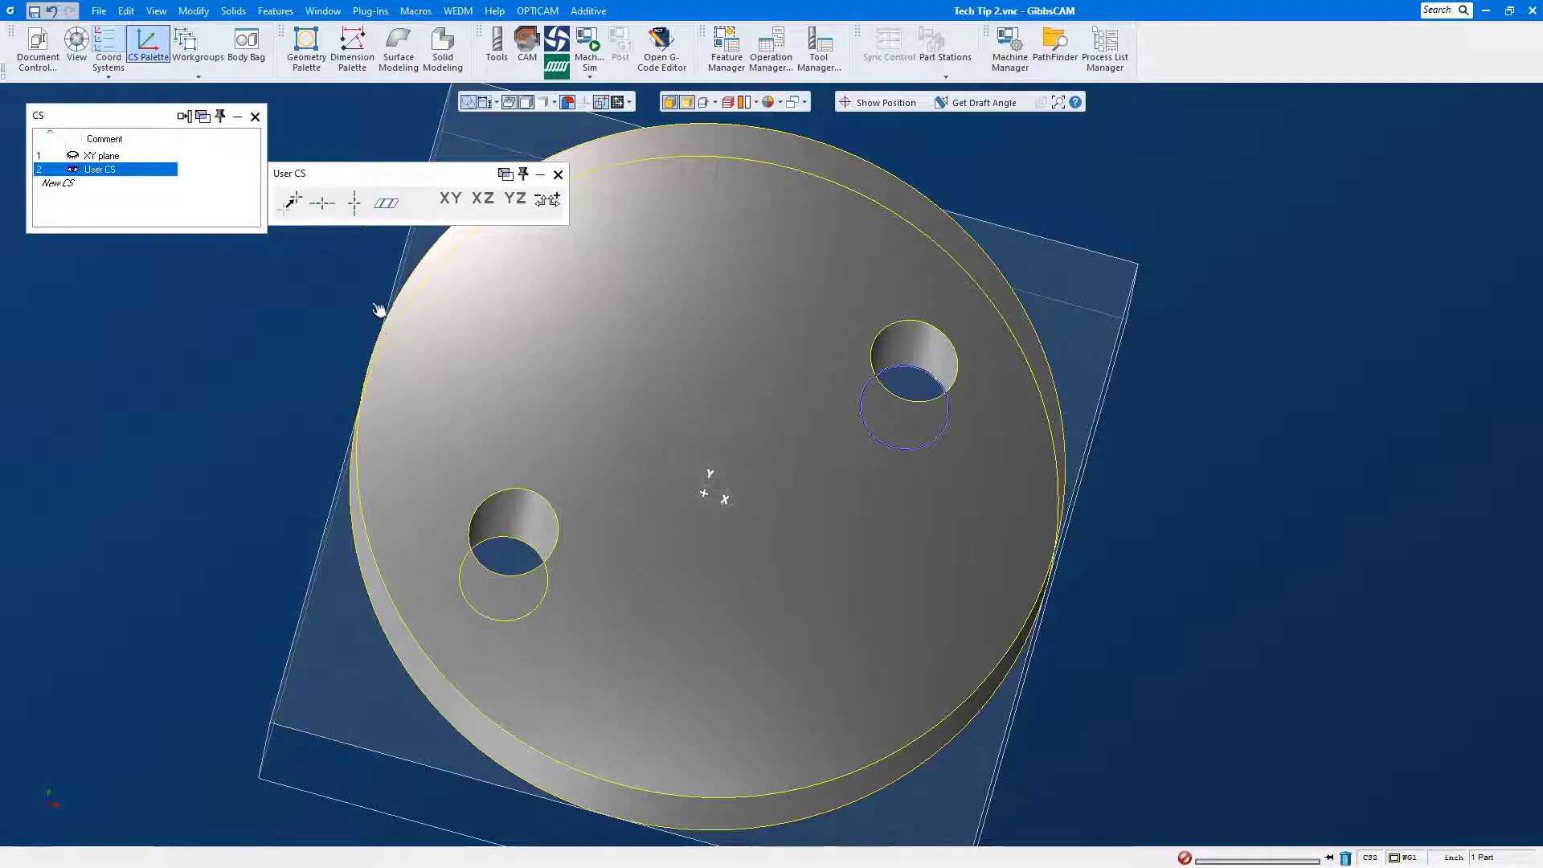
click(360, 207)
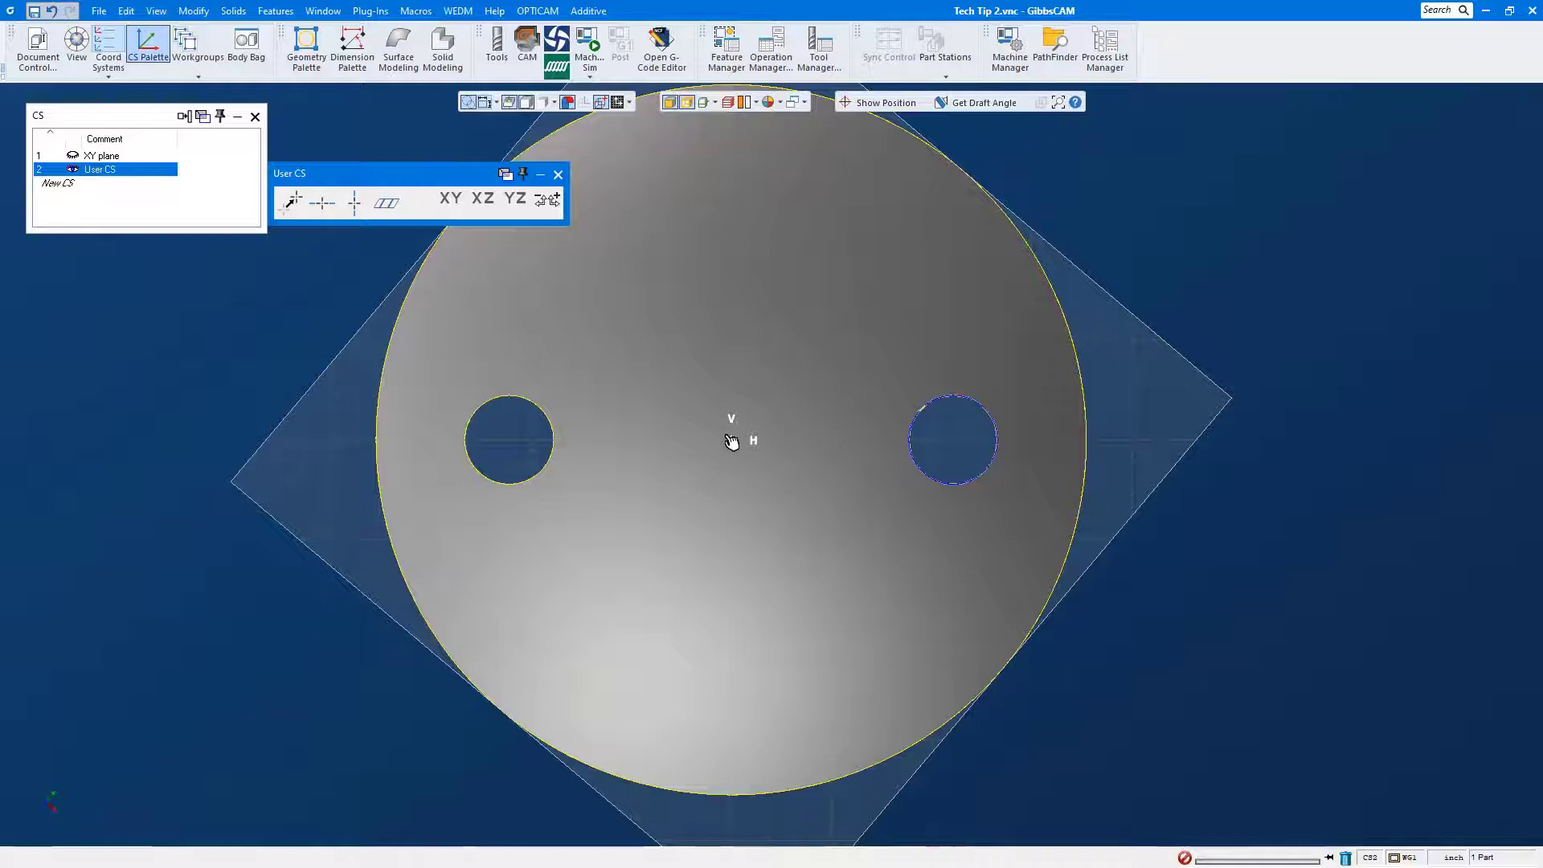
Step: Show the disc's properties and assign the body to the user coordinate system with Change CS (XYZ)
right_click(773, 453)
click(830, 524)
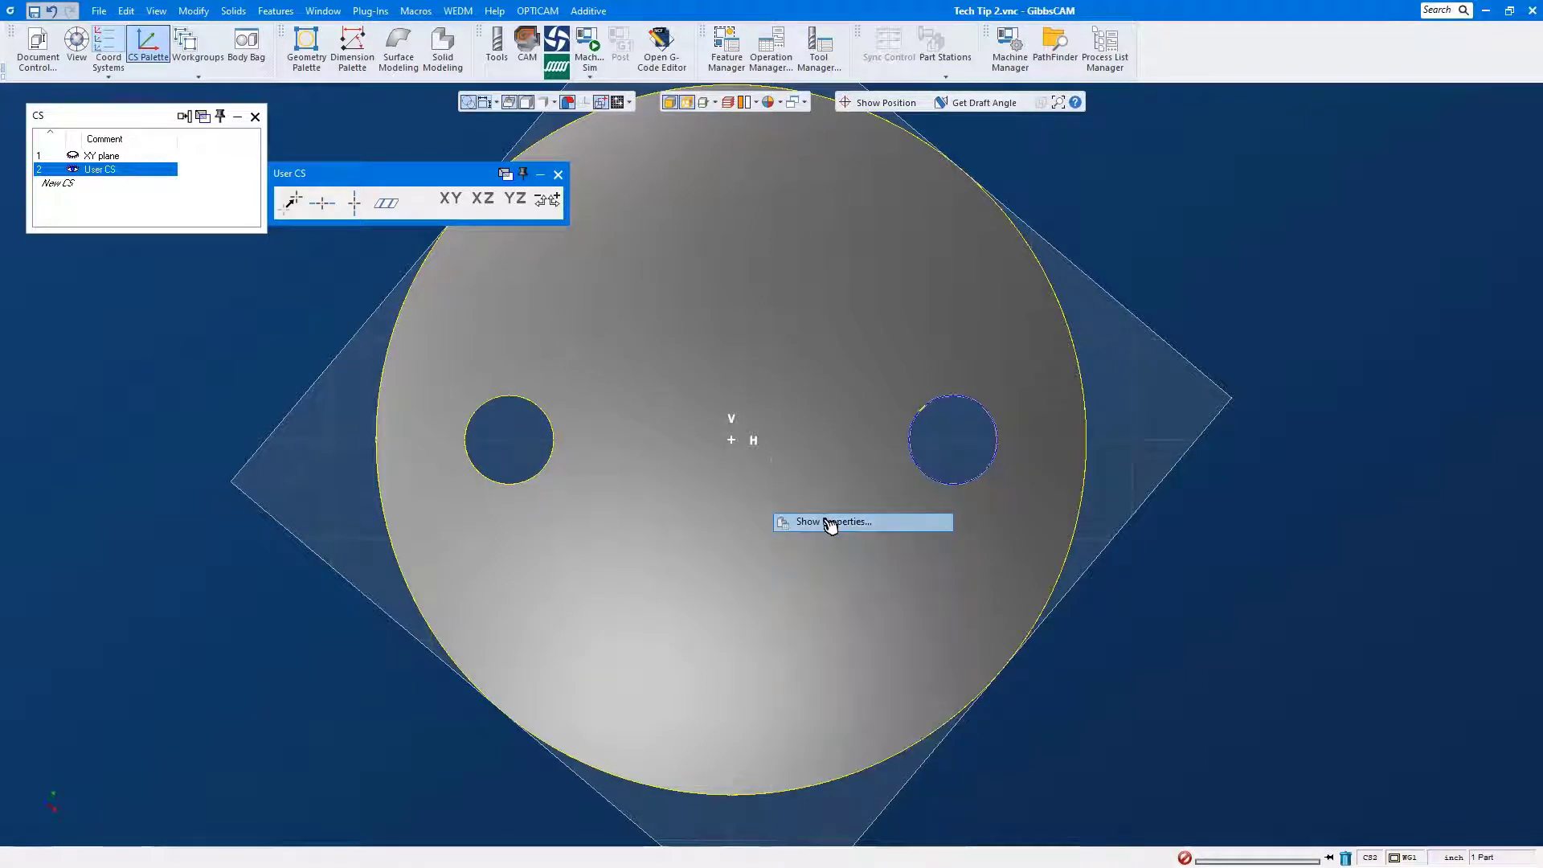
middle_drag(892, 603, 781, 354)
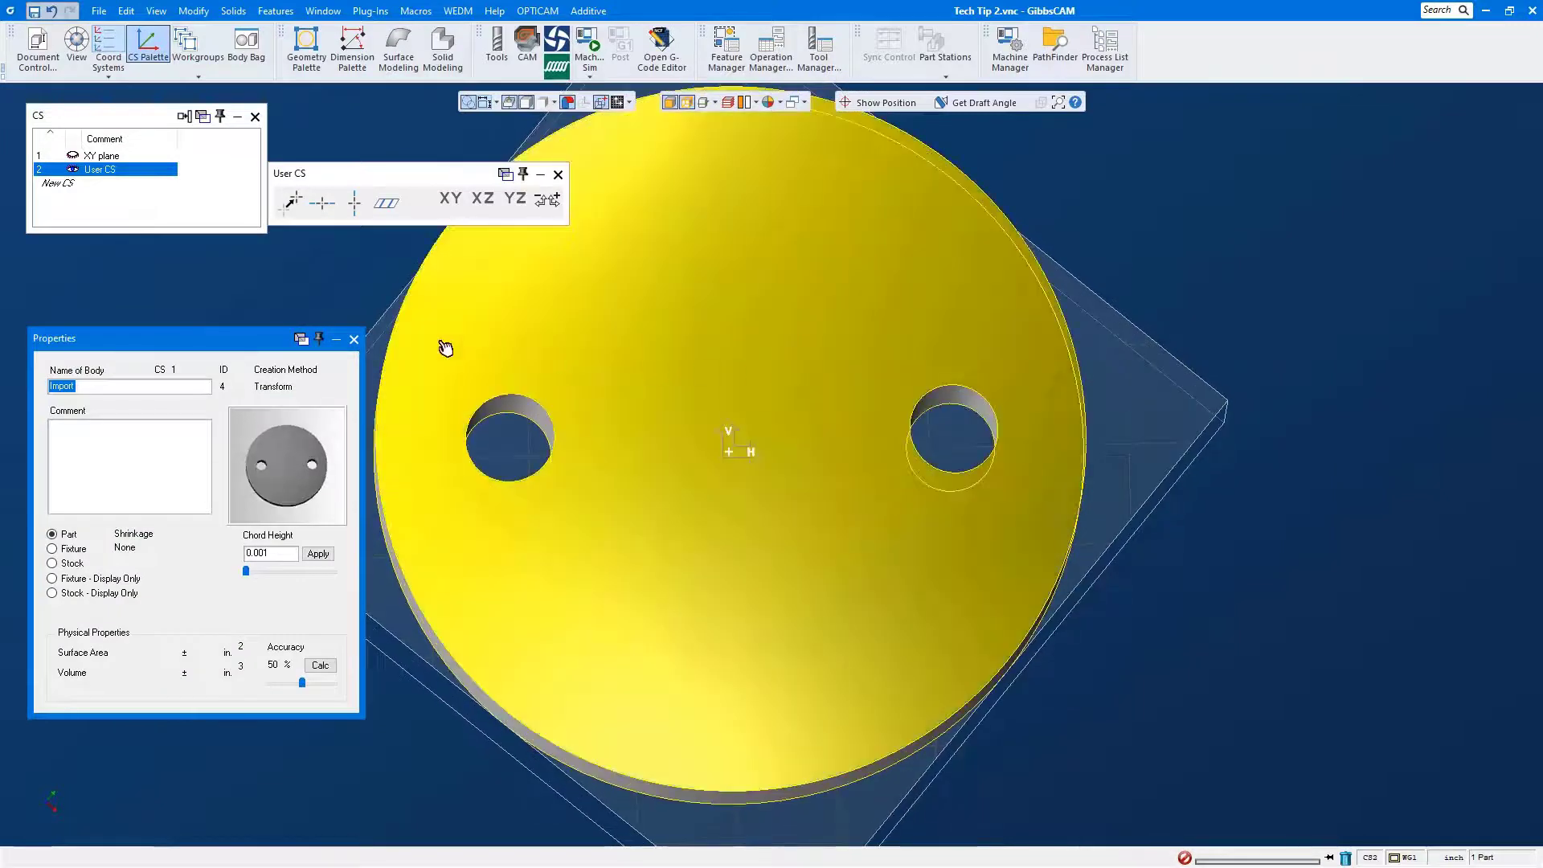
click(110, 121)
right_click(106, 120)
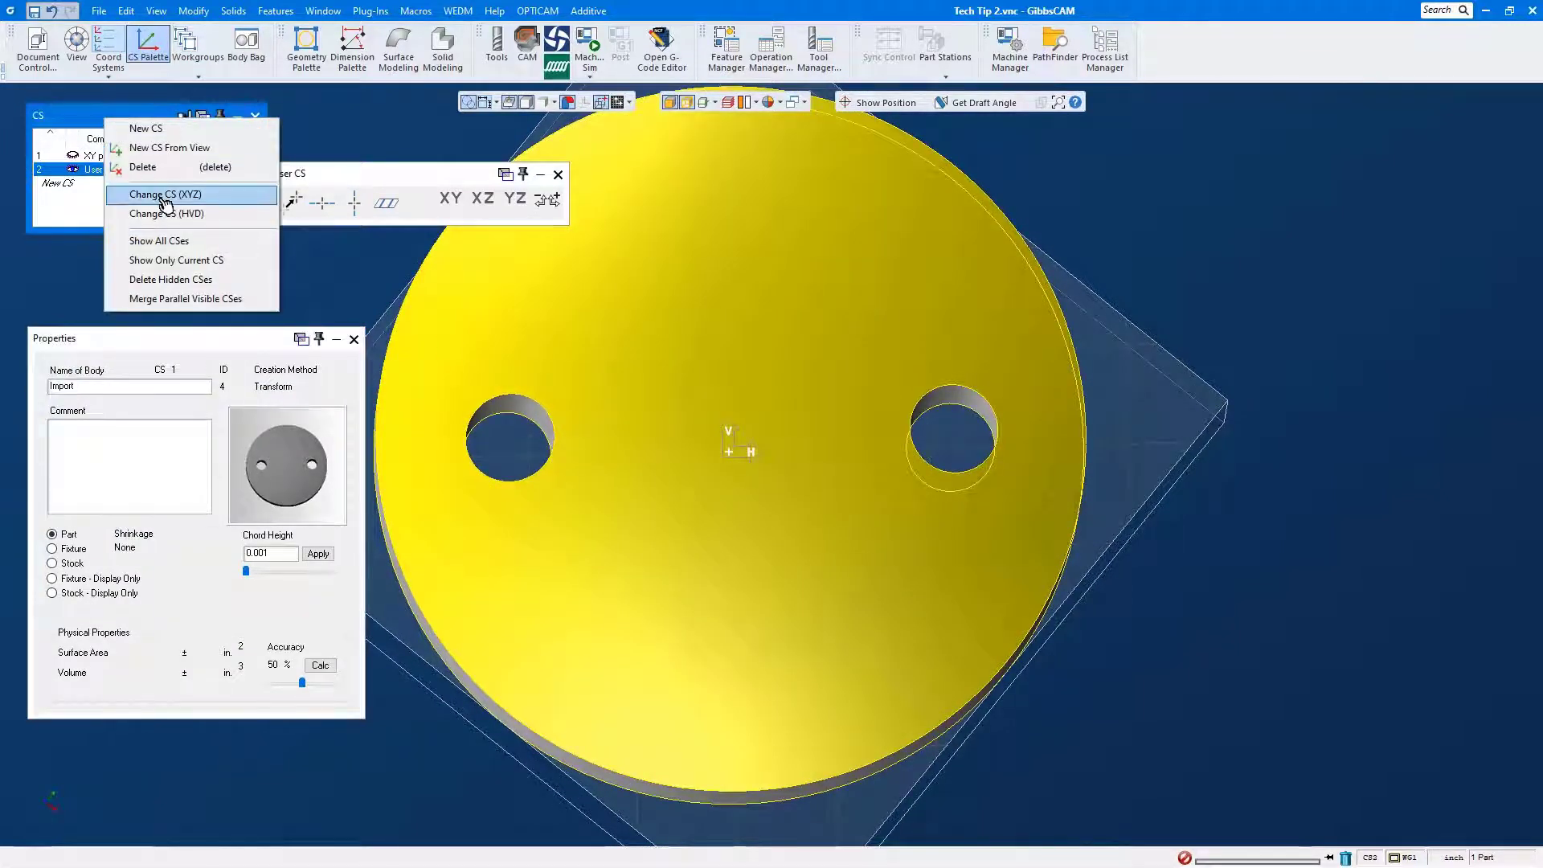
click(166, 195)
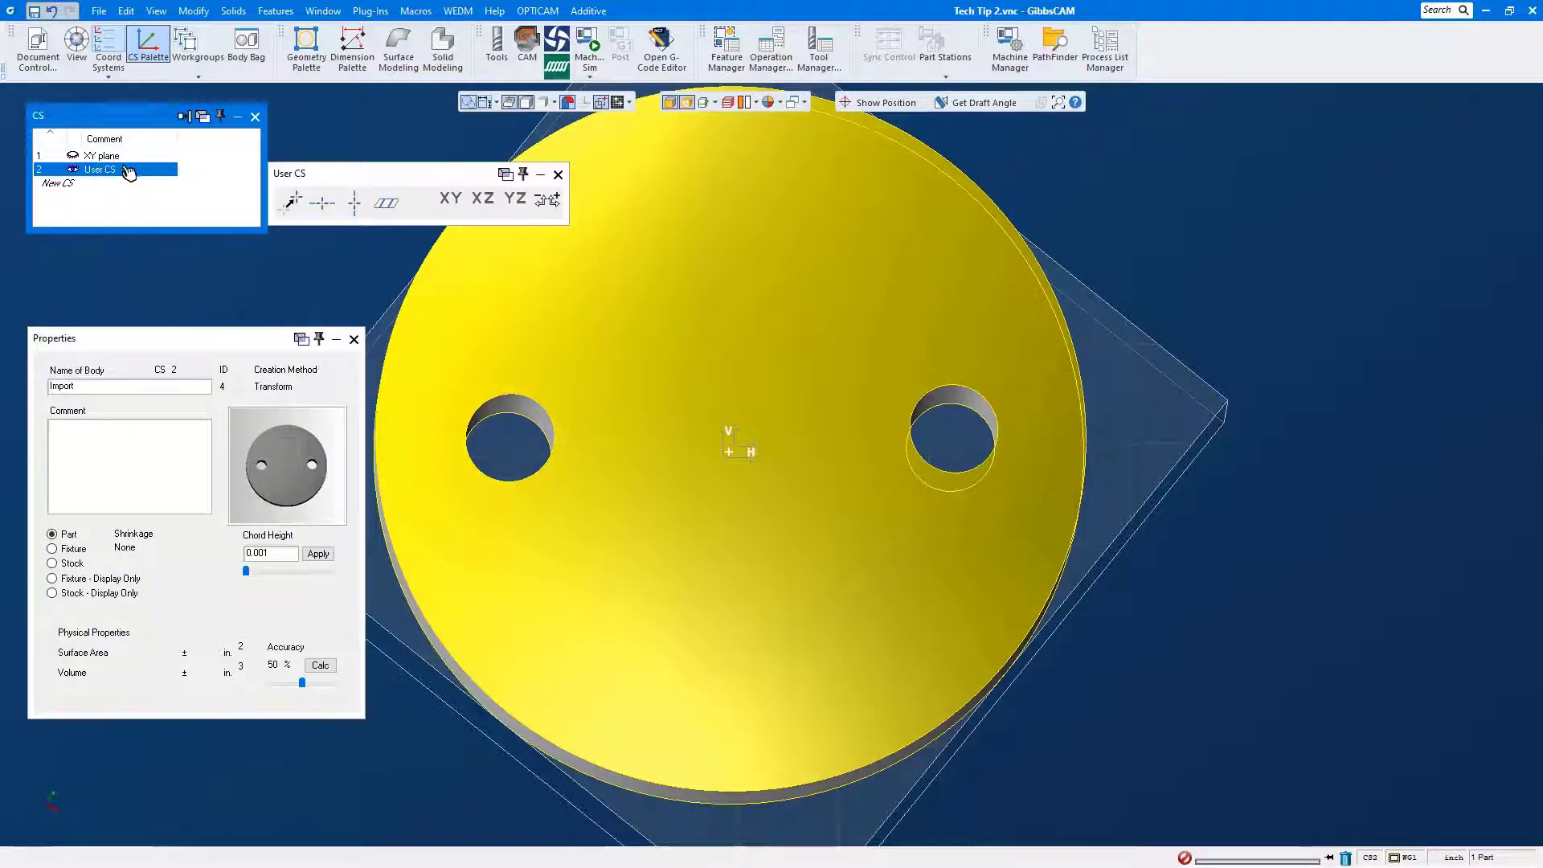
Step: Make the XY plane current and move the disc onto it with Change CS (HVD), closing the body's properties
click(108, 155)
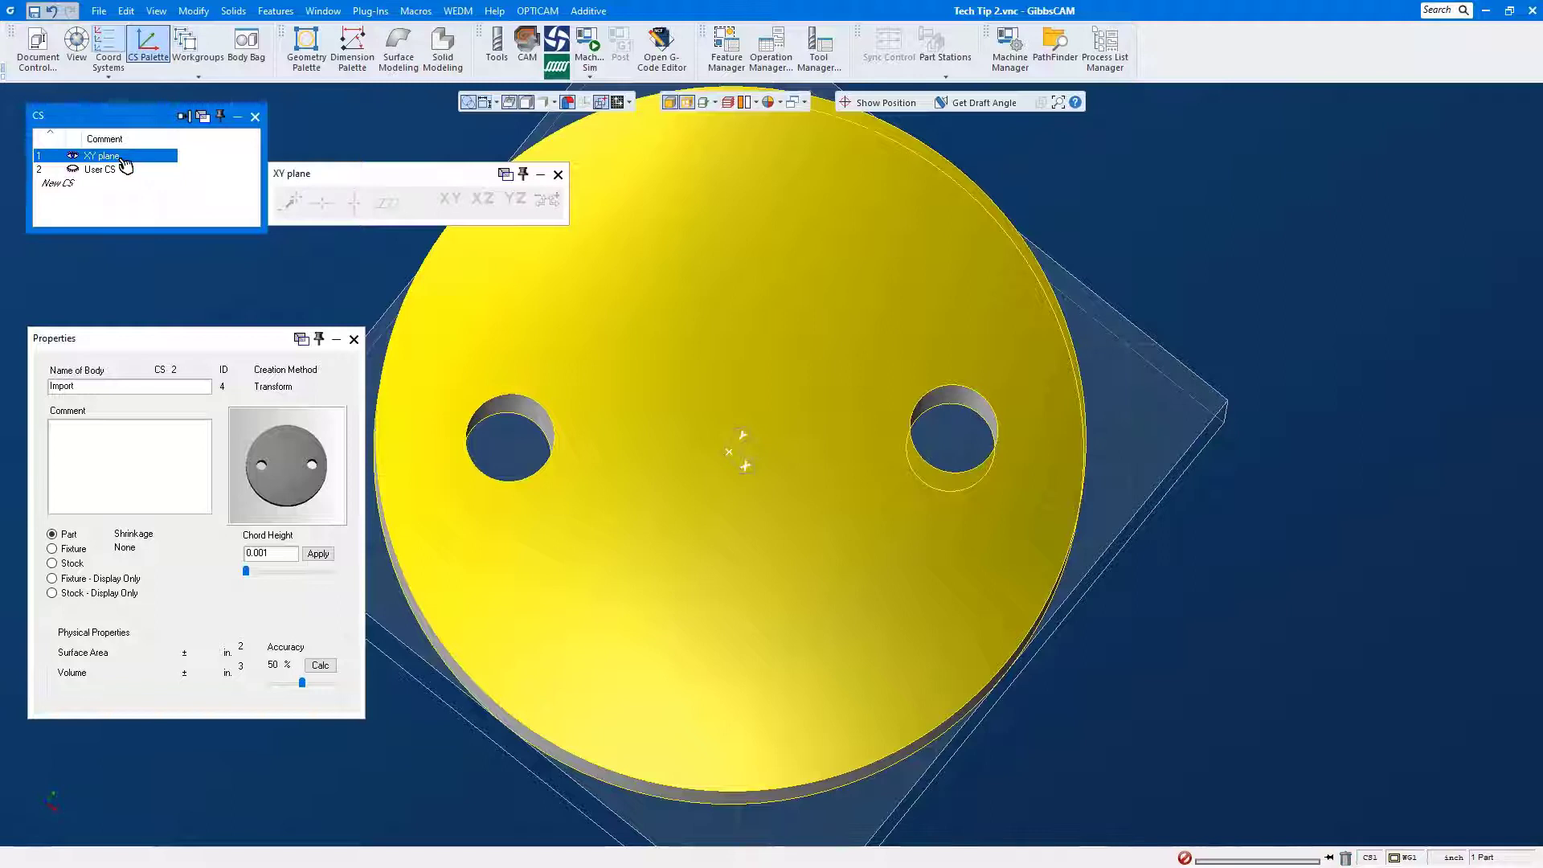
right_click(125, 119)
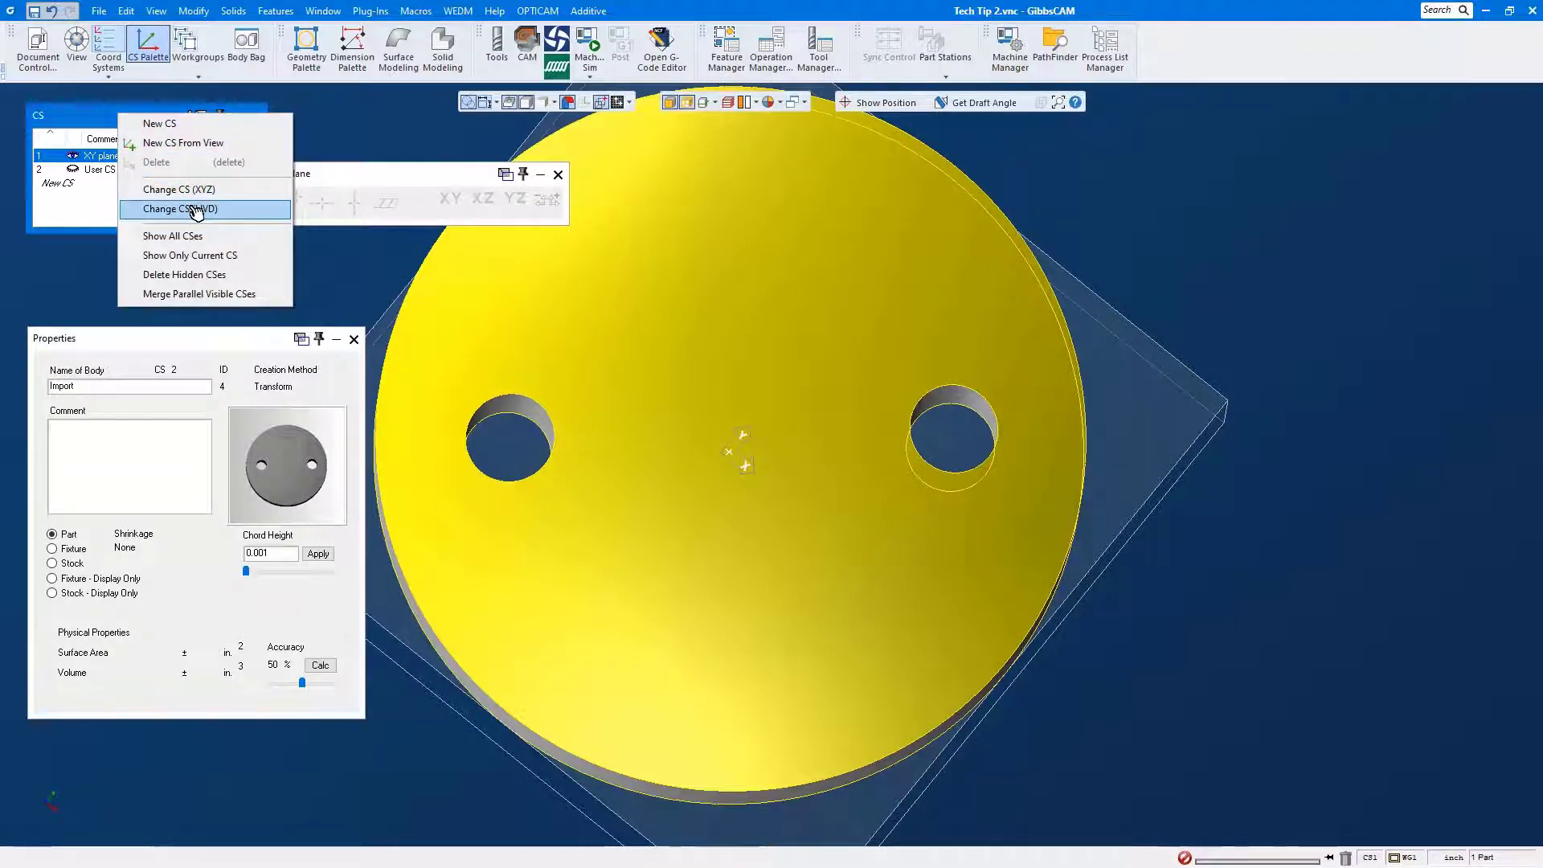
click(196, 211)
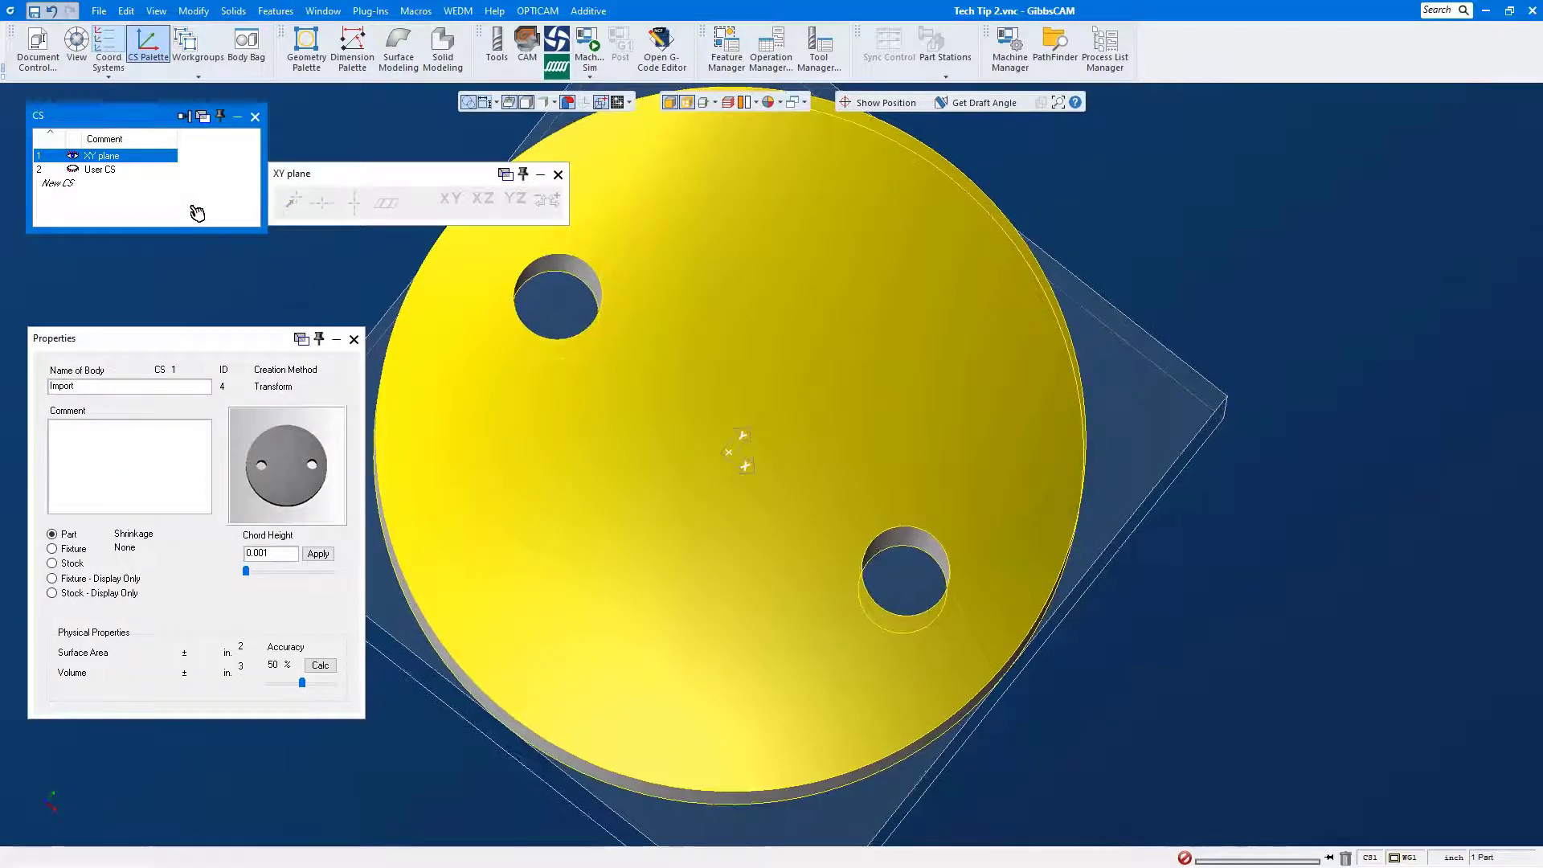
click(357, 339)
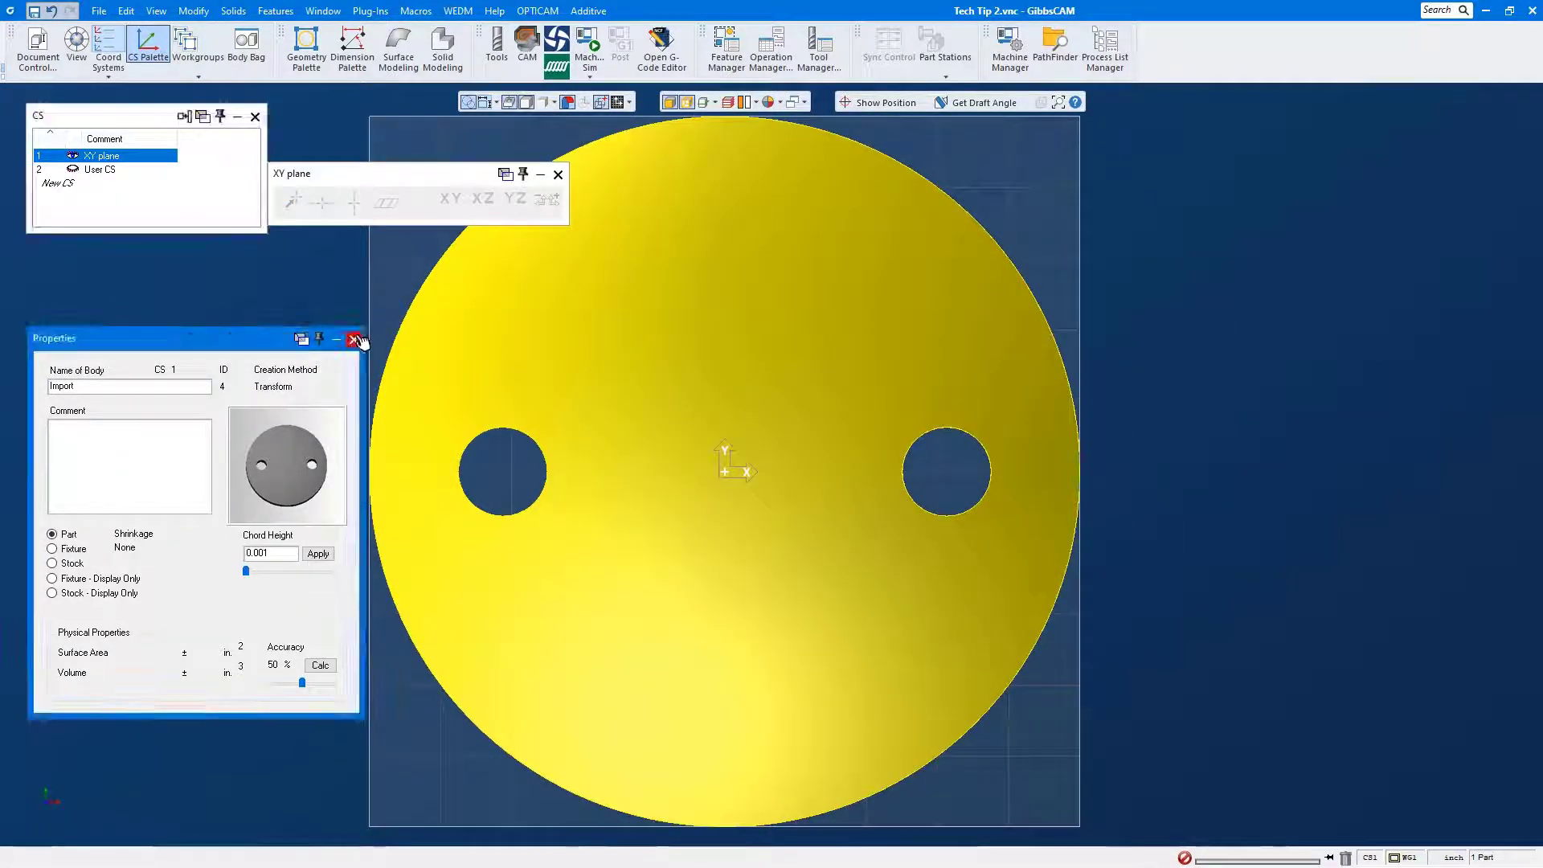
Step: Deselect the disc and show it isometrically with its body edges turned off
click(309, 429)
key(ctrl+i)
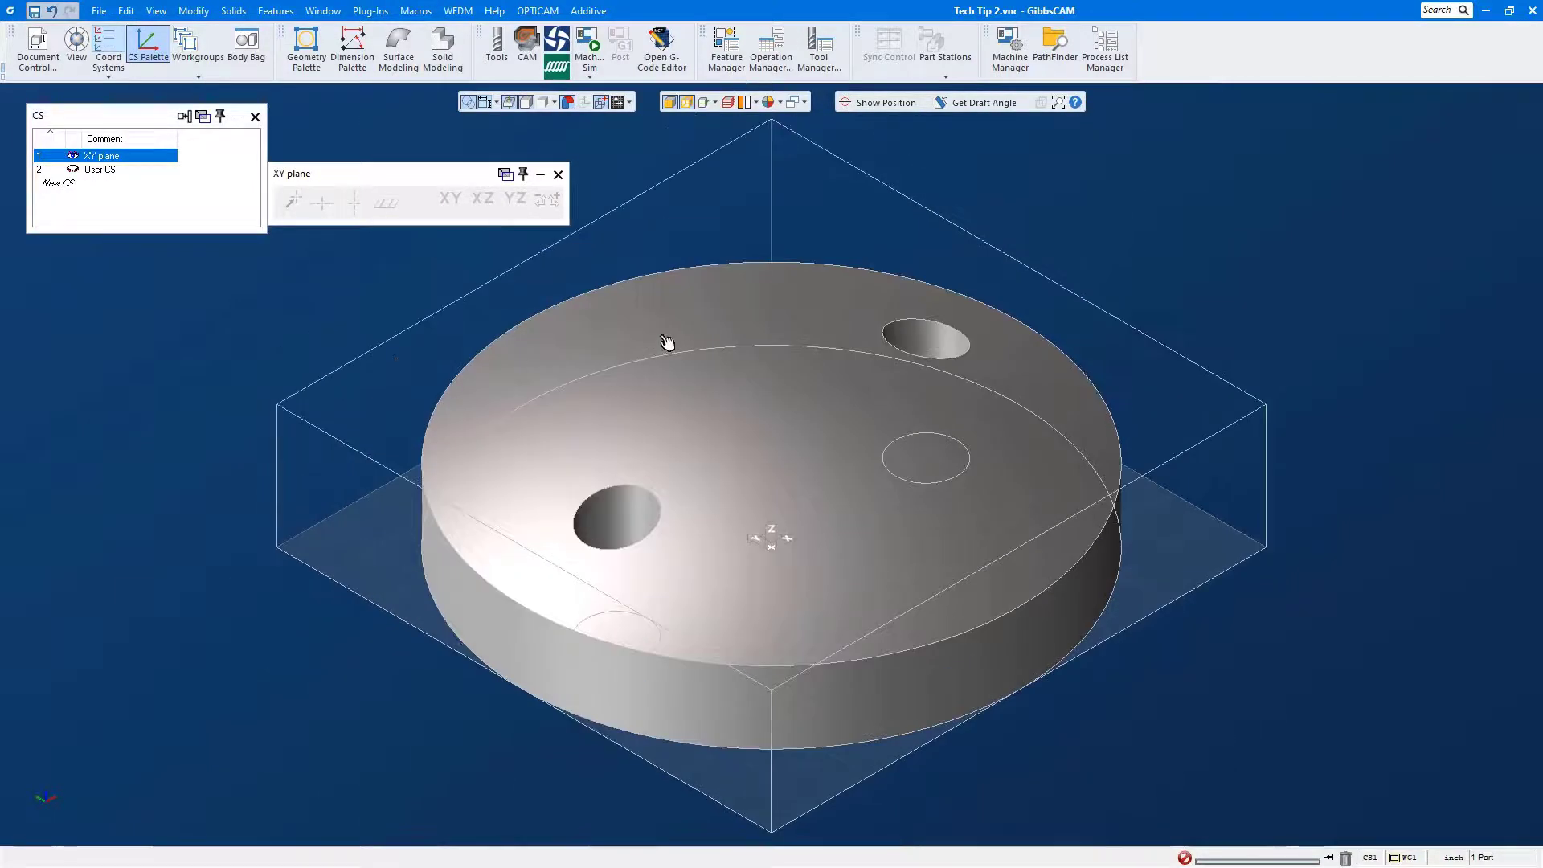
click(688, 105)
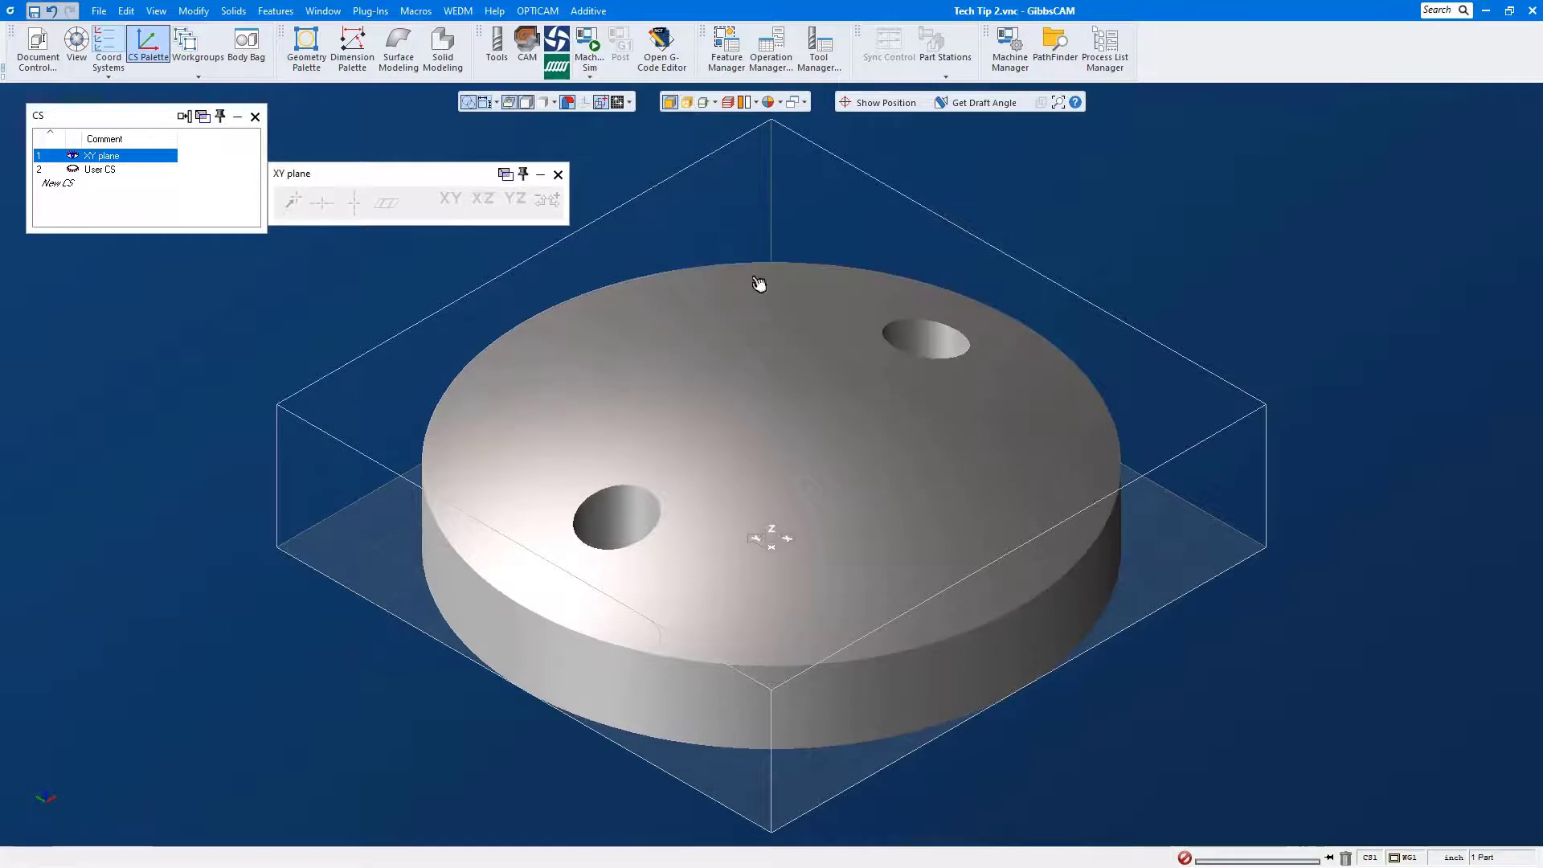